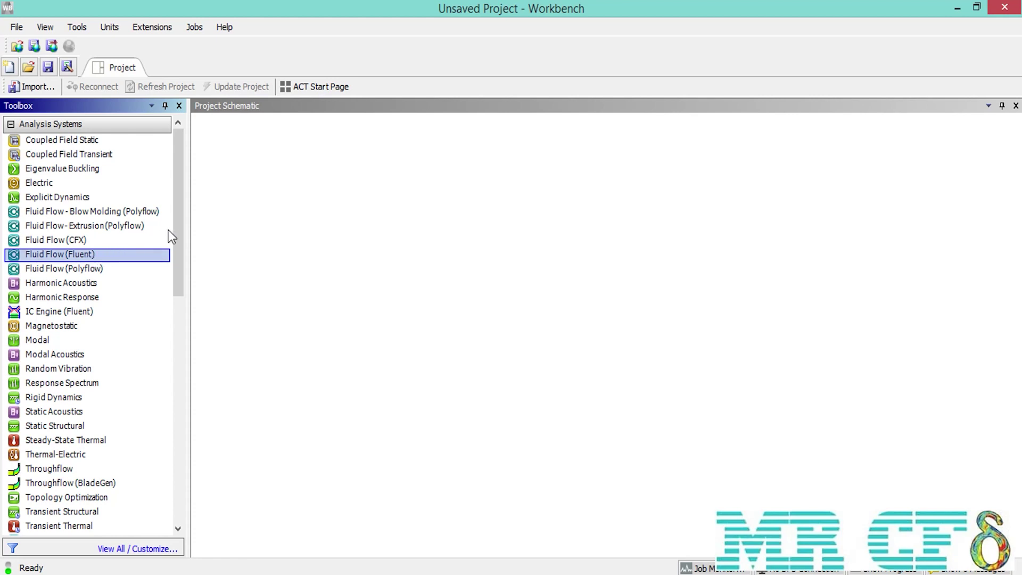
Step: Add a standalone Mesh component system to the project schematic and view the project's available unit systems
drag(180, 218, 181, 392)
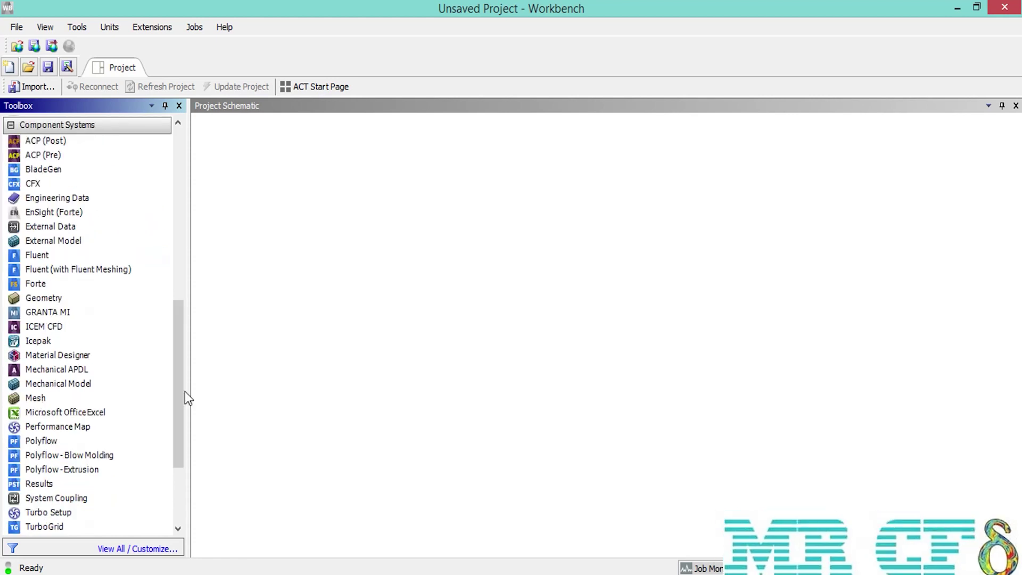
double_click(60, 400)
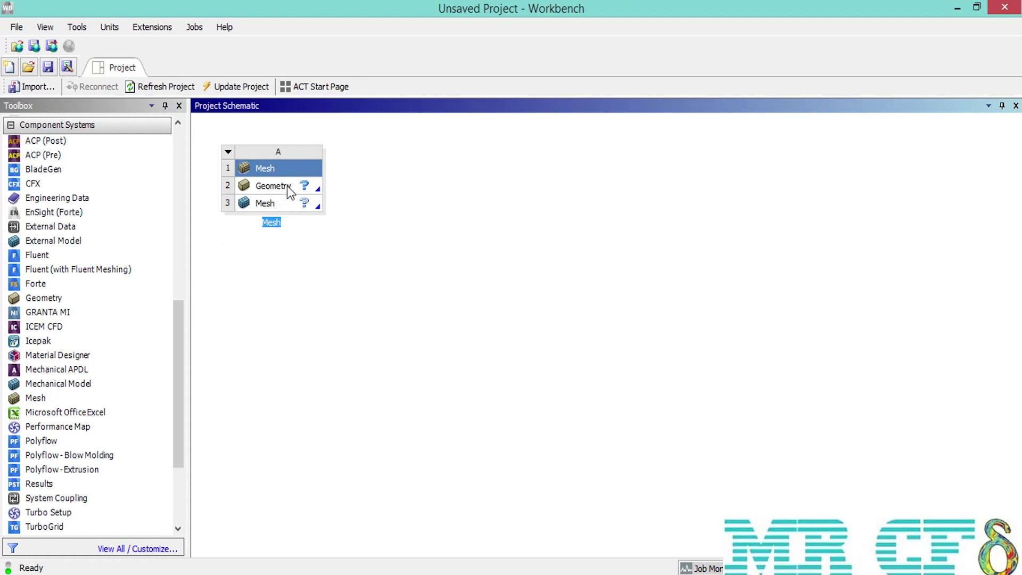
click(110, 27)
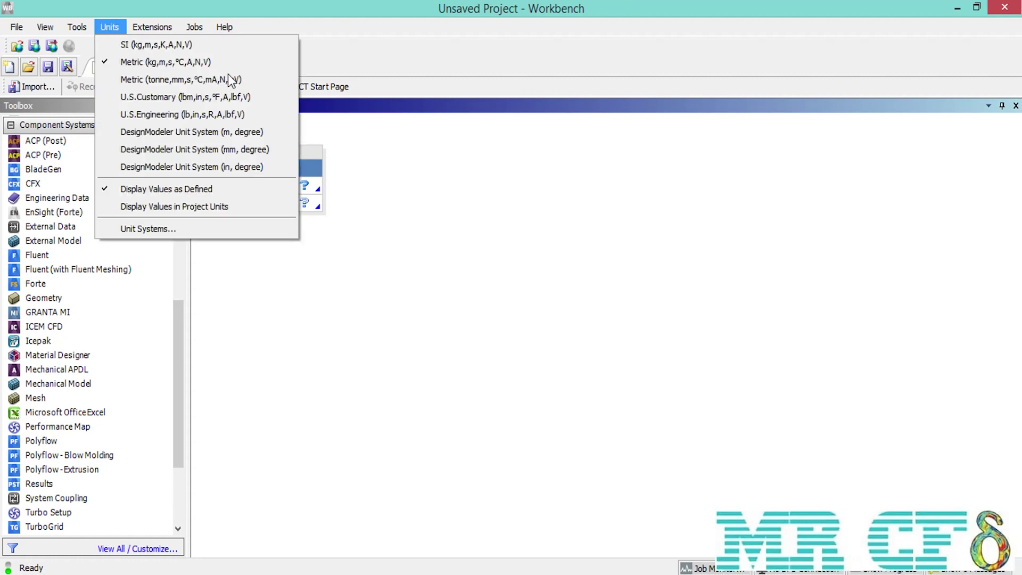
click(287, 312)
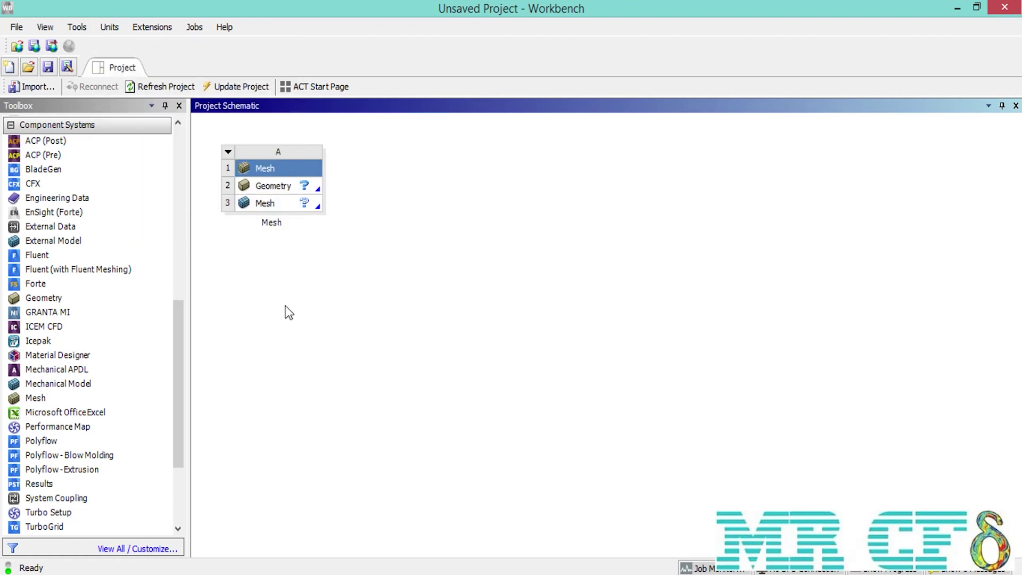
Step: Create a new DesignModeler geometry for the Mesh system and generate a box primitive with default settings in it
right_click(259, 189)
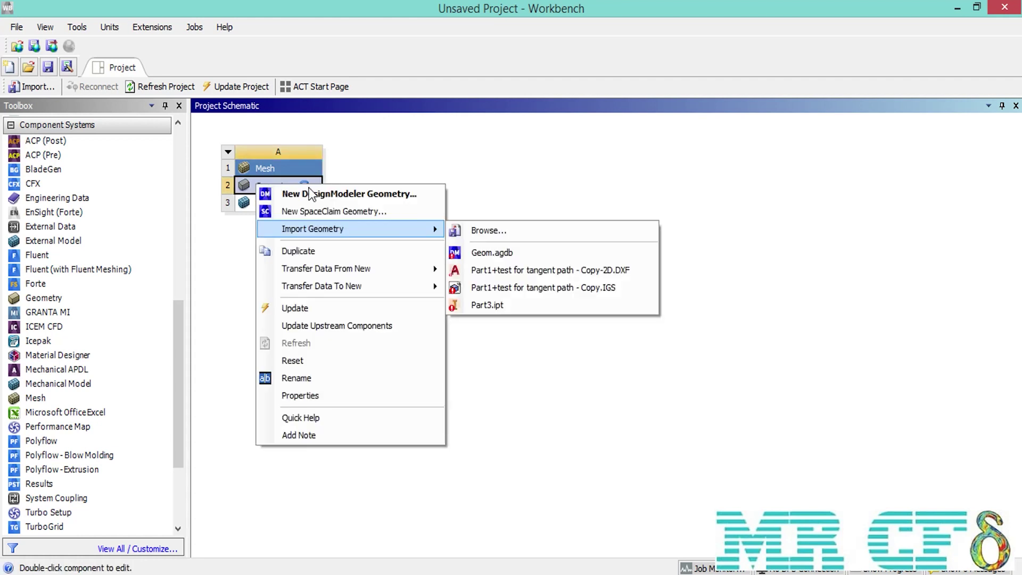
click(364, 194)
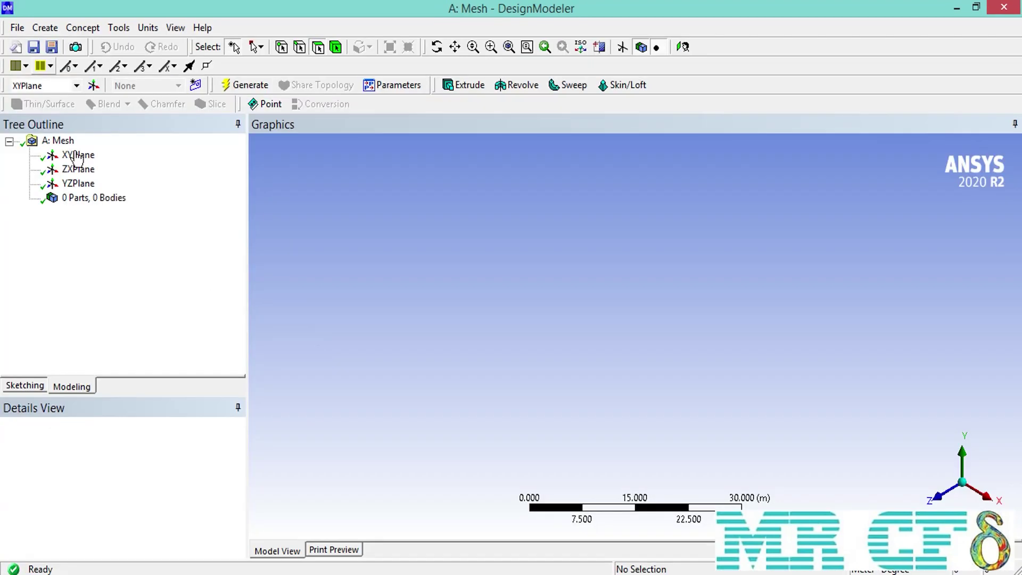
click(46, 27)
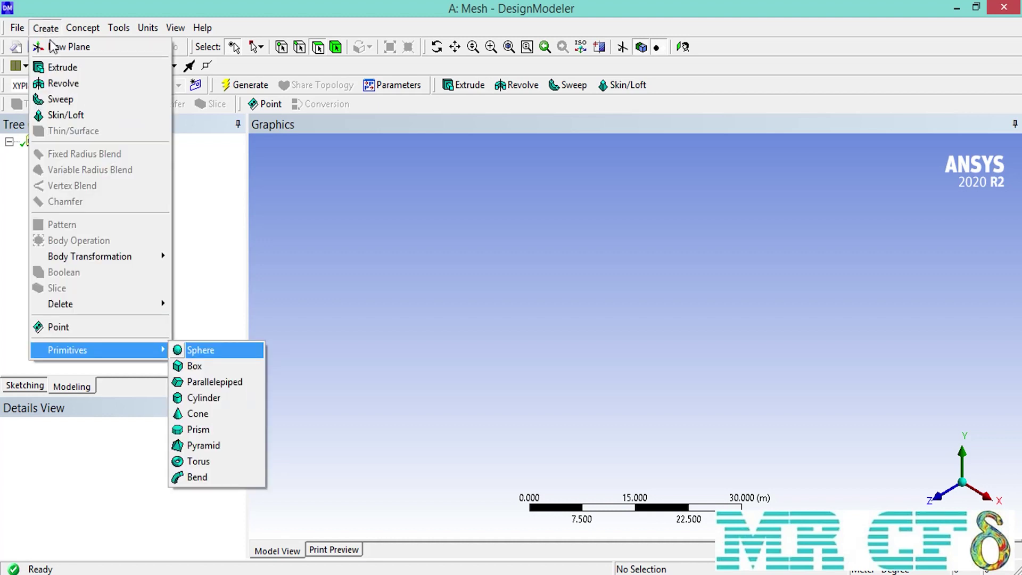
click(192, 367)
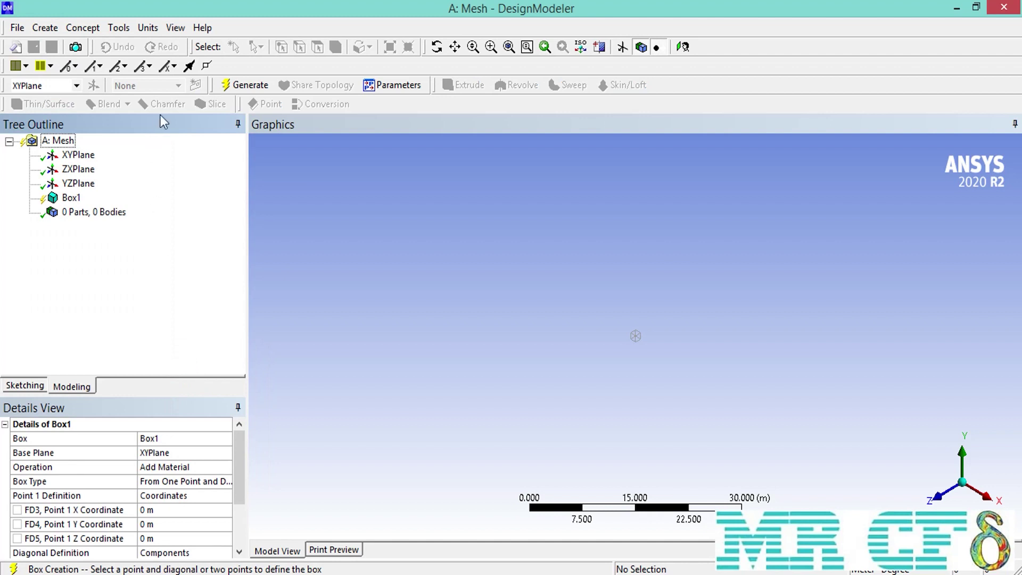
click(233, 87)
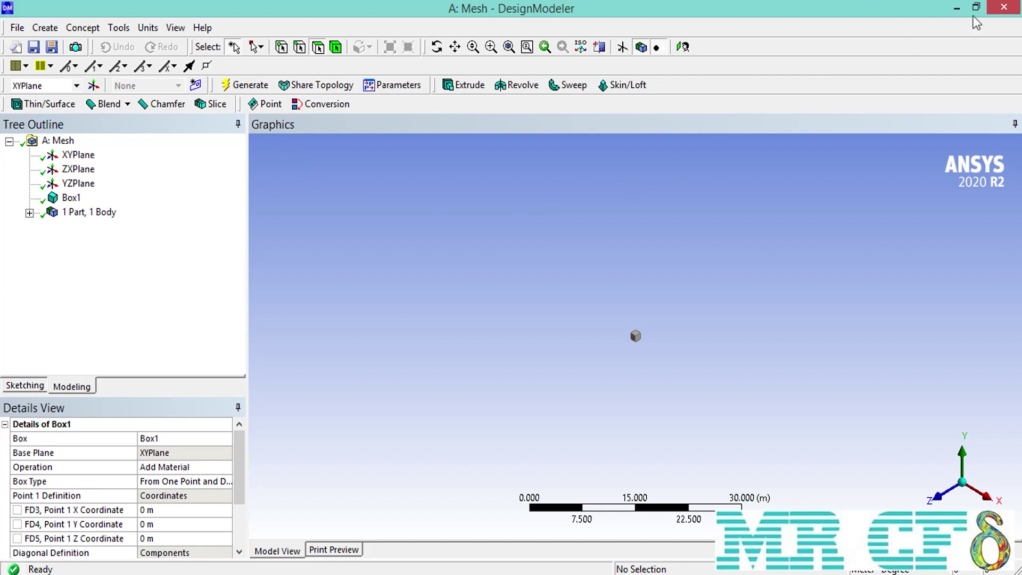
Step: Close DesignModeler and open the Mesh component of the system in the Meshing application
click(1004, 8)
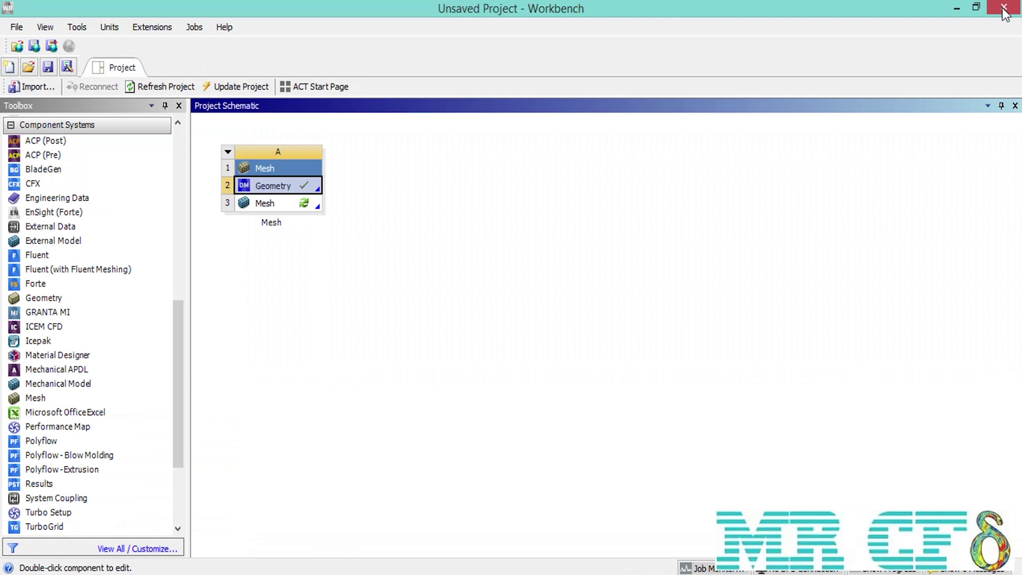
double_click(282, 205)
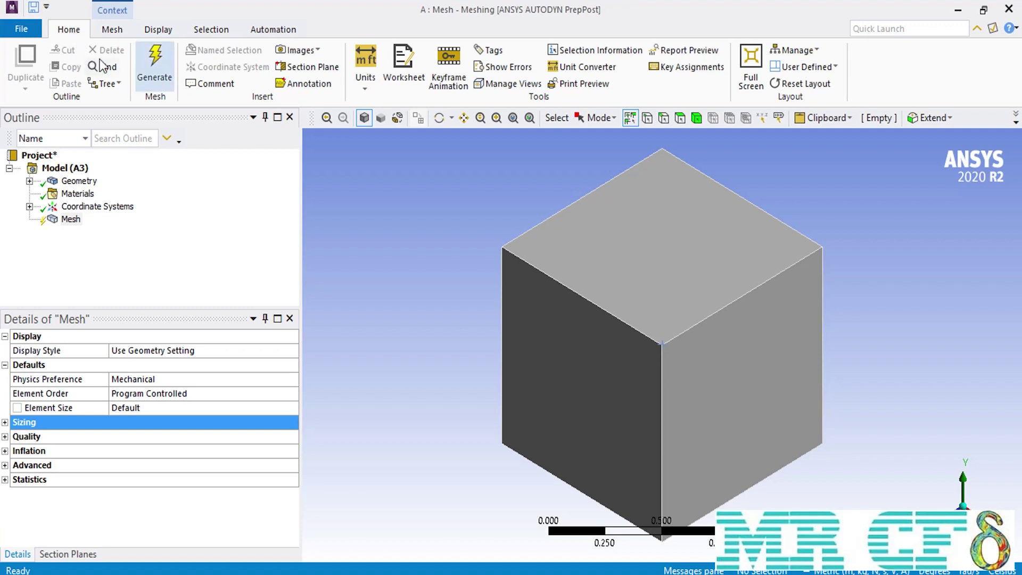
Step: Examine the unit systems, the mesh, display, selection and automation commands, and the Meshing options without changing them
click(371, 85)
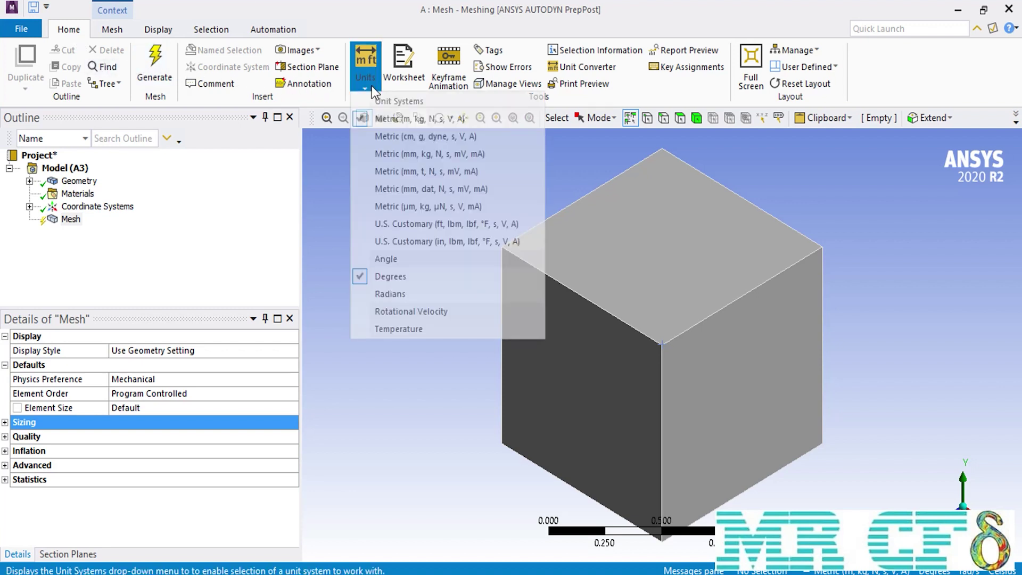
click(378, 87)
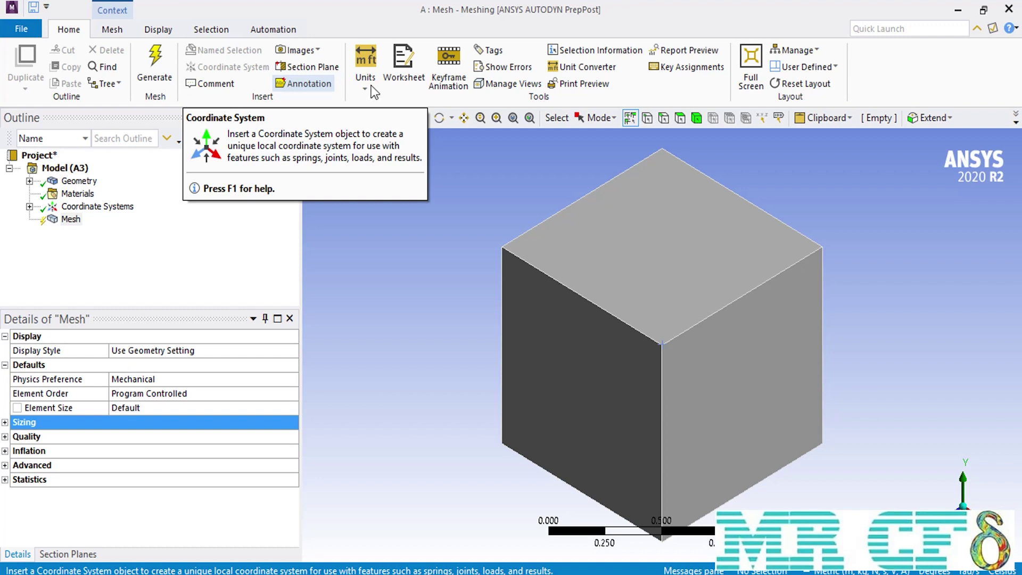
click(123, 35)
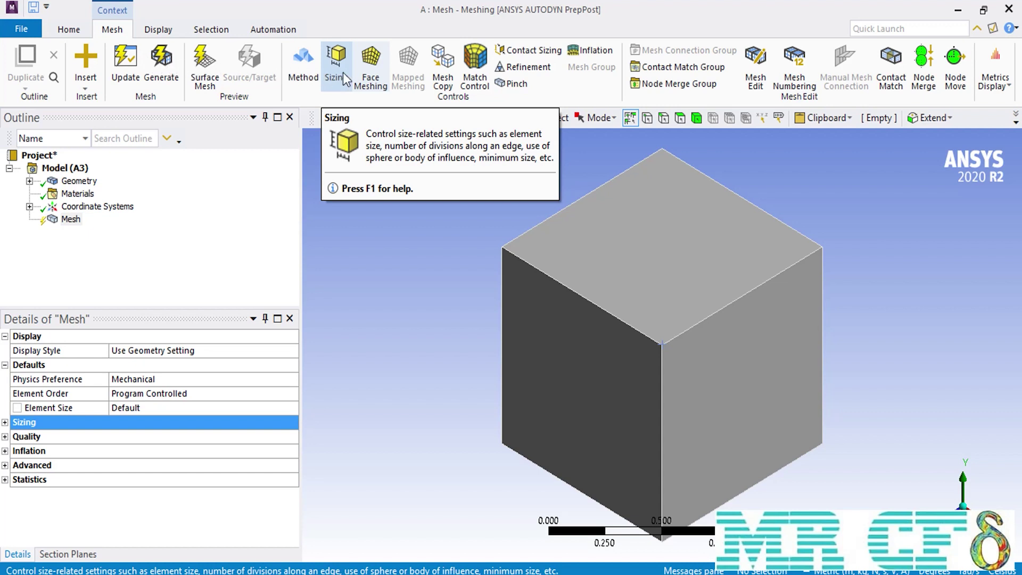
click(159, 30)
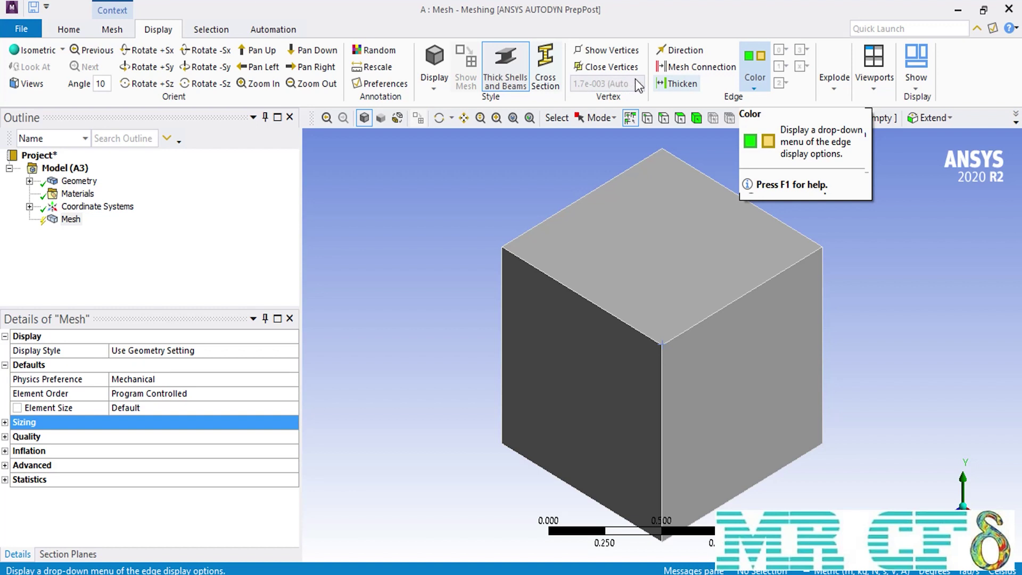
click(913, 74)
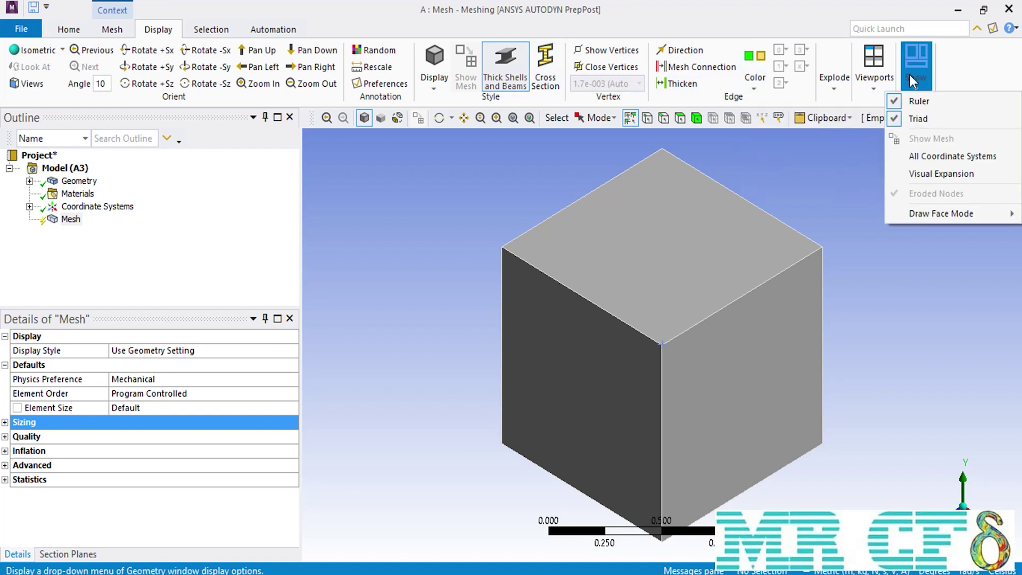
click(204, 31)
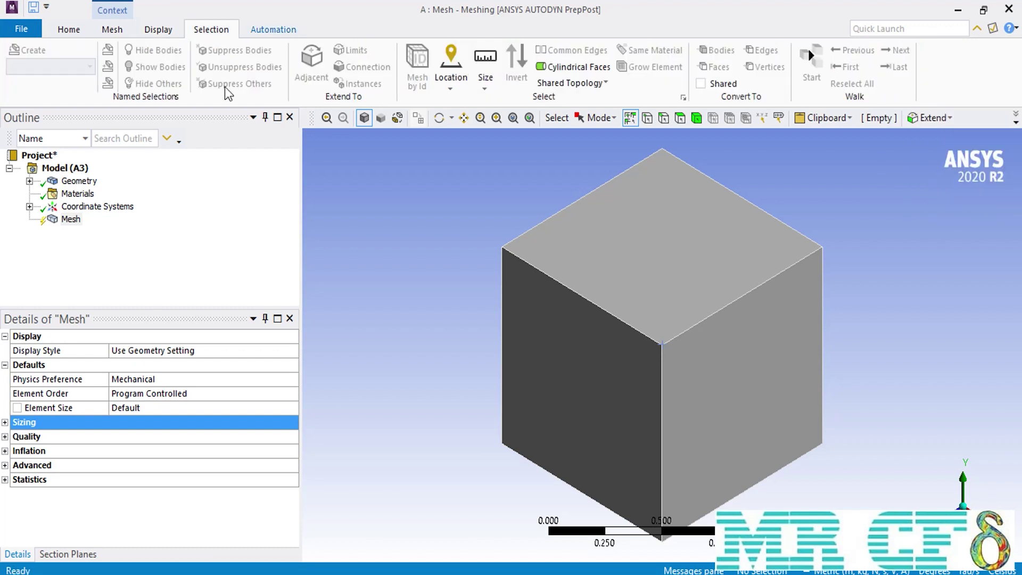
click(273, 30)
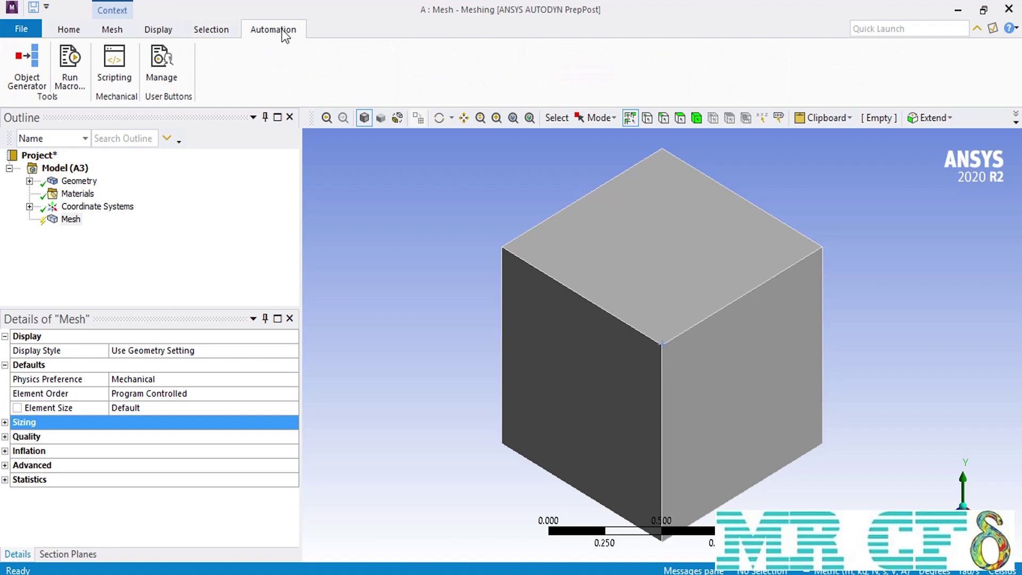
click(993, 30)
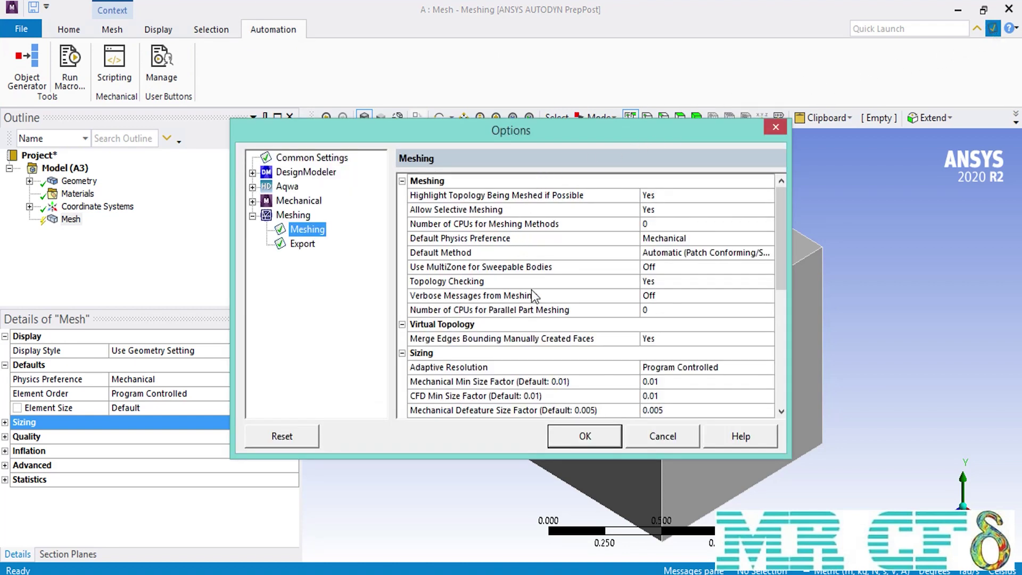
click(650, 437)
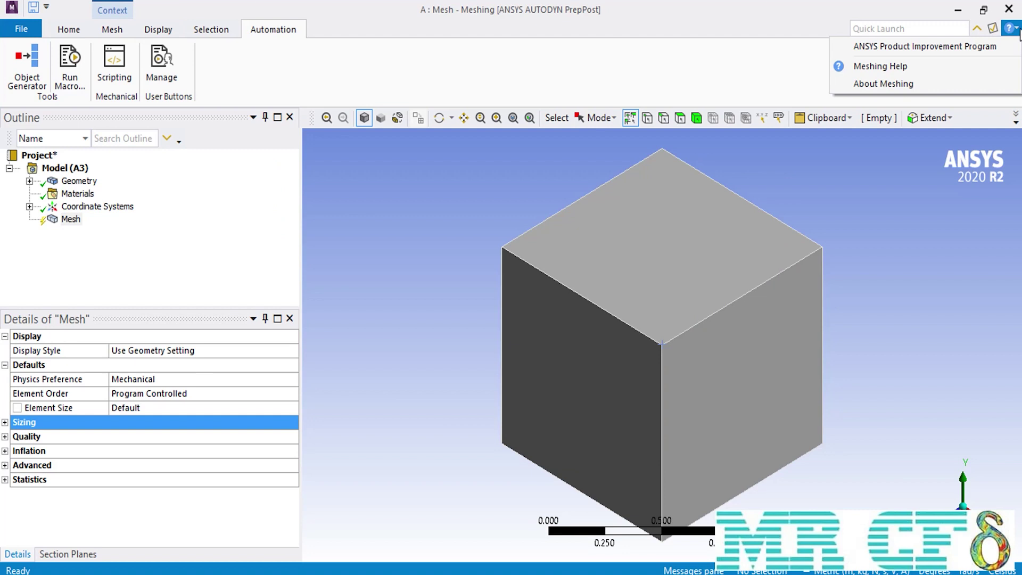
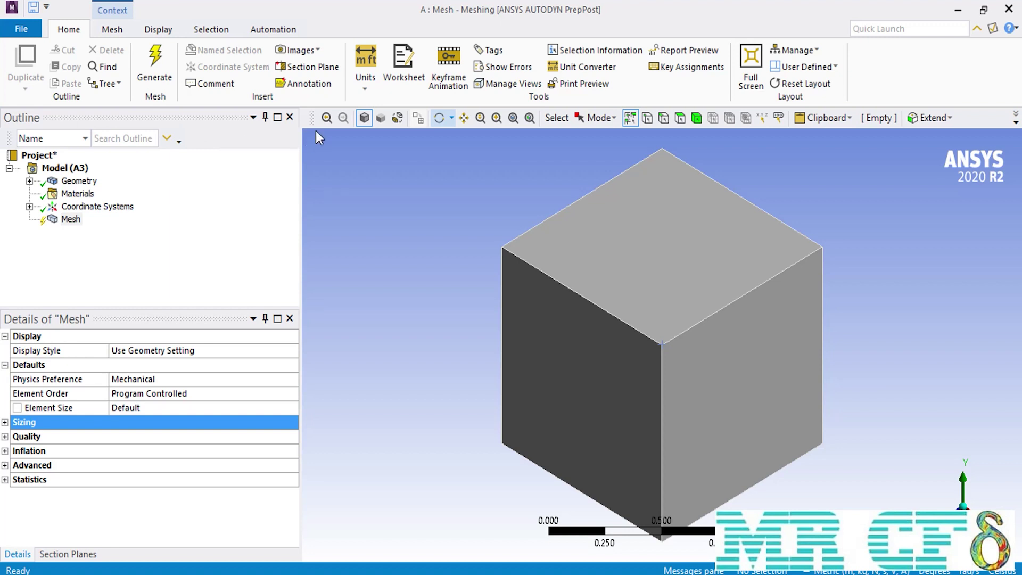
Step: Rotate the box to look more directly at its dark side face and pan it across the graphics view
click(442, 119)
drag(599, 270, 377, 196)
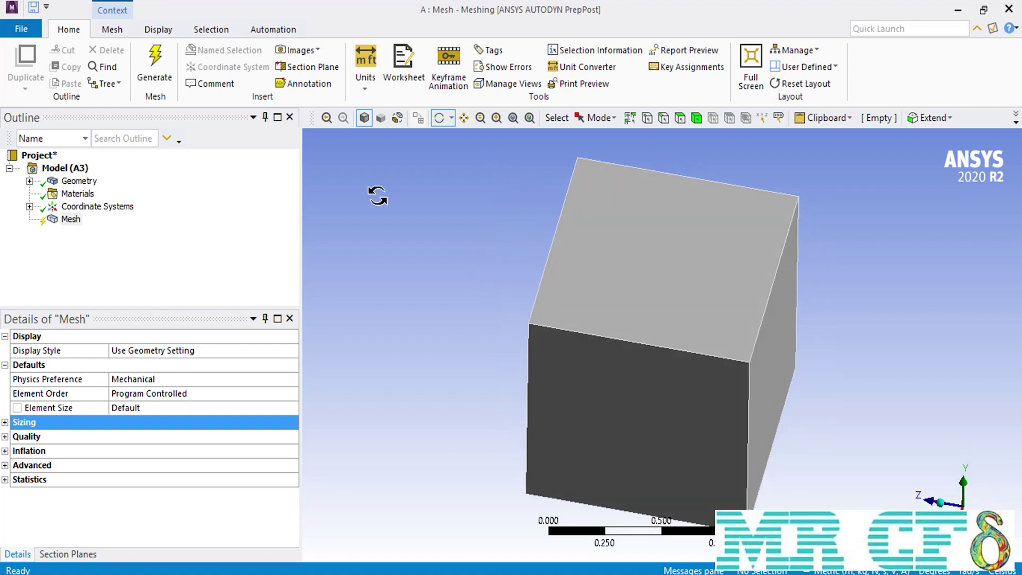
click(464, 117)
drag(522, 159, 621, 232)
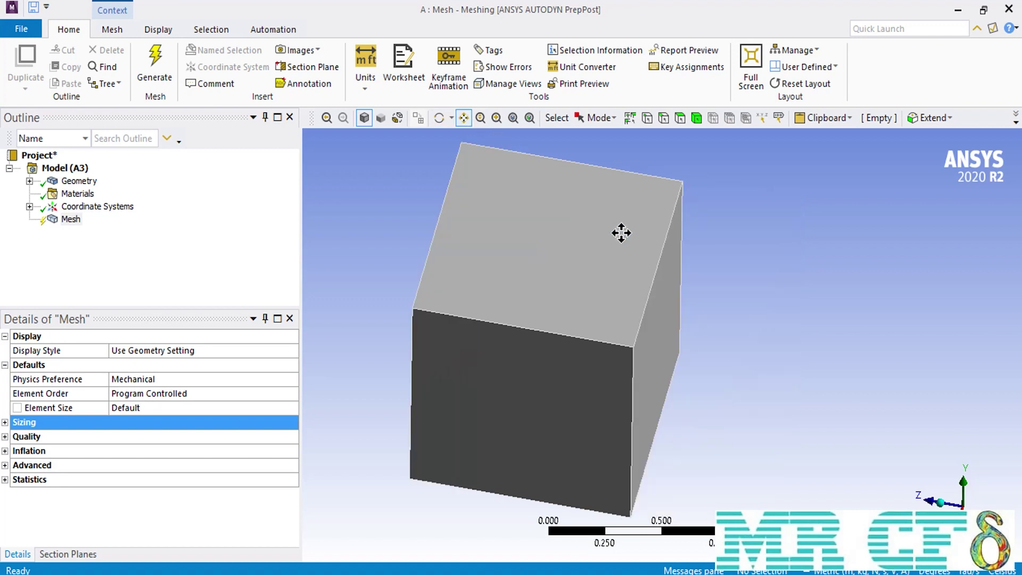
Step: Zoom the view out and in, magnify a corner of the box with Box Zoom, and fit the whole box in view
click(480, 118)
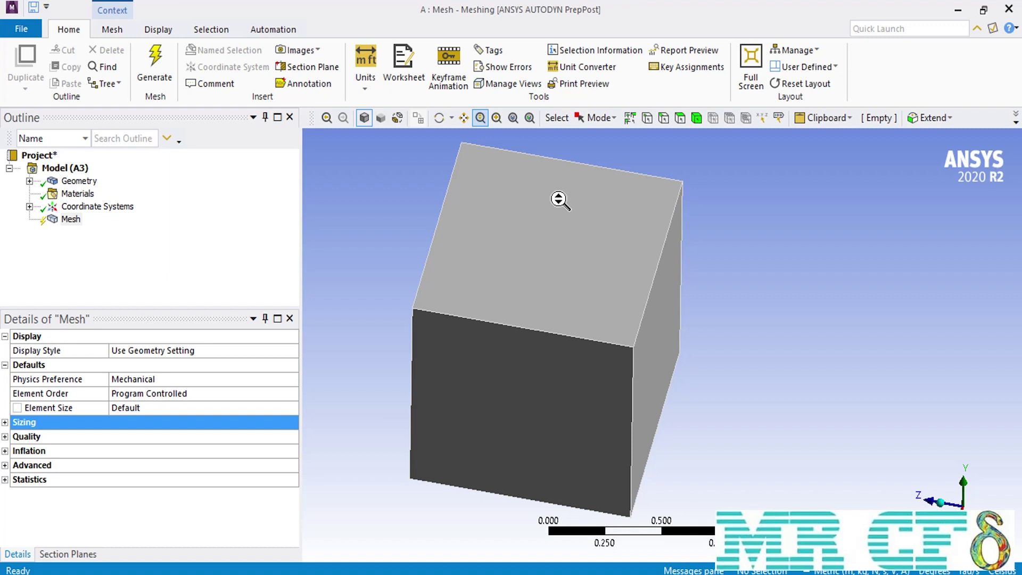
drag(559, 200, 558, 211)
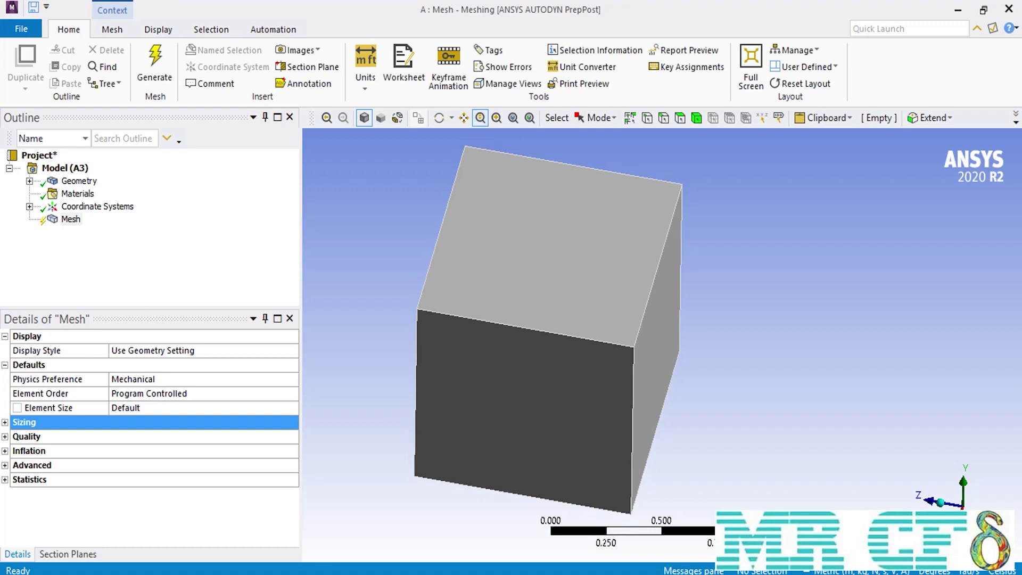
drag(568, 319, 569, 310)
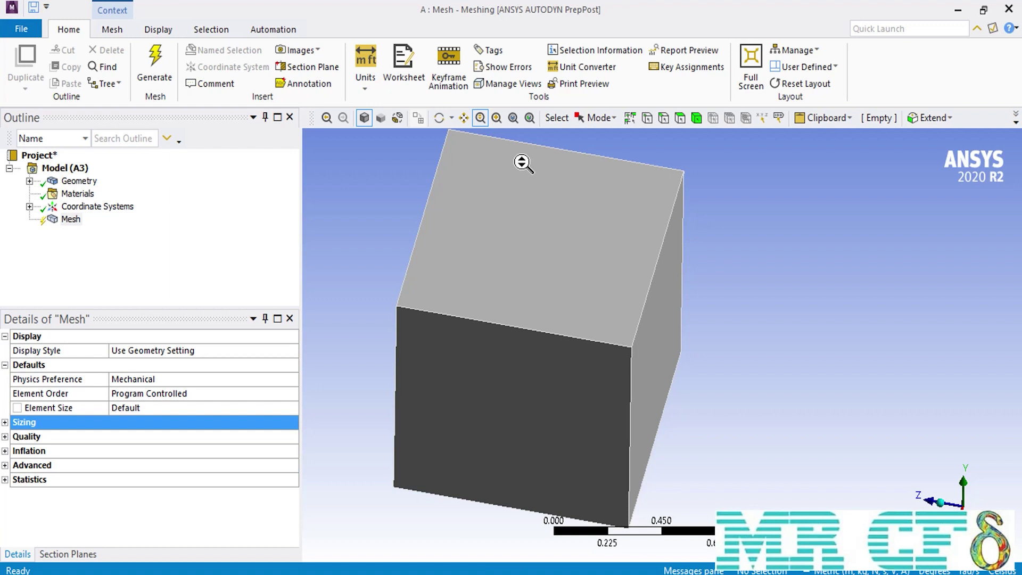
click(496, 118)
drag(388, 226, 471, 337)
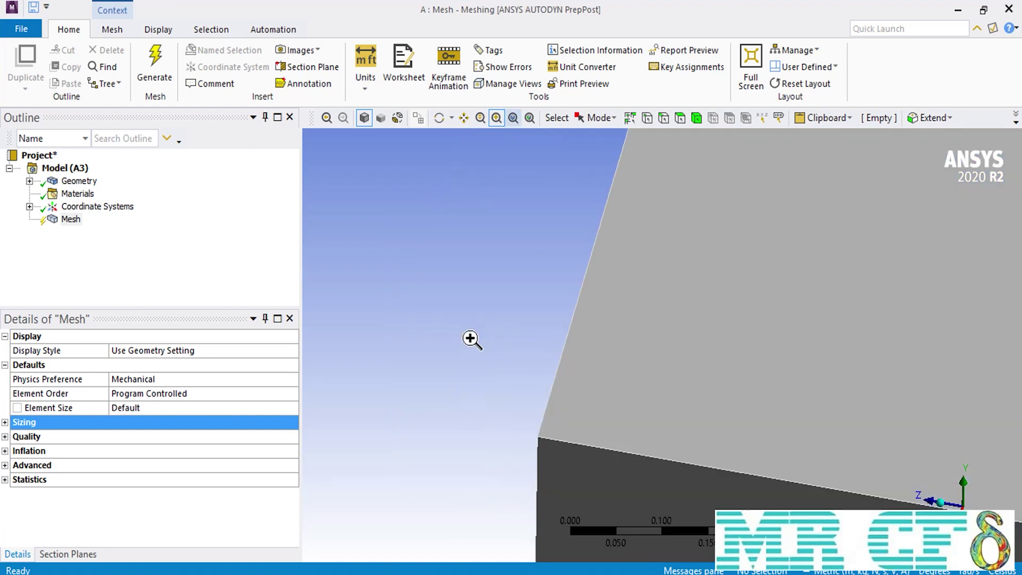
click(513, 119)
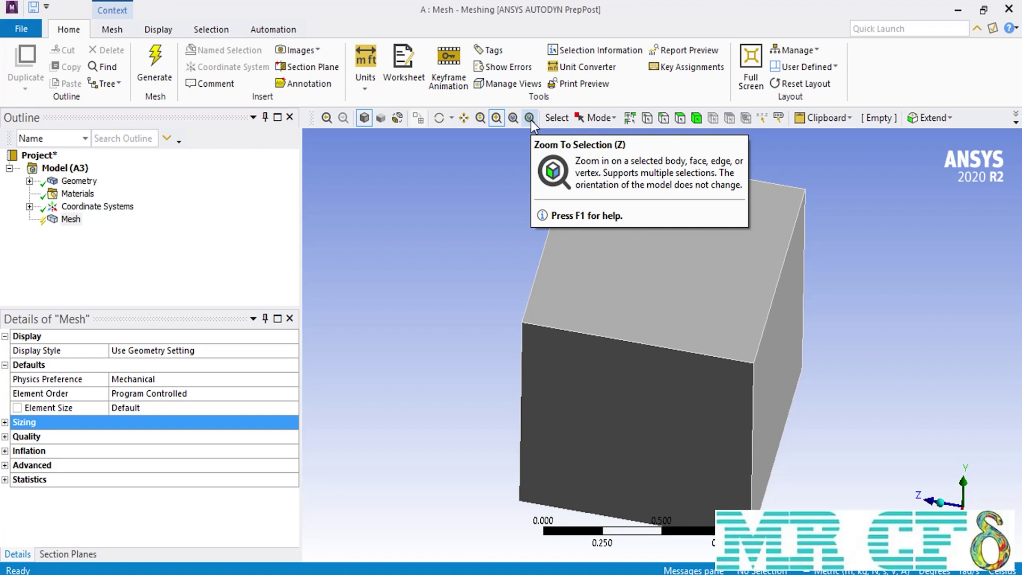
drag(503, 280, 553, 357)
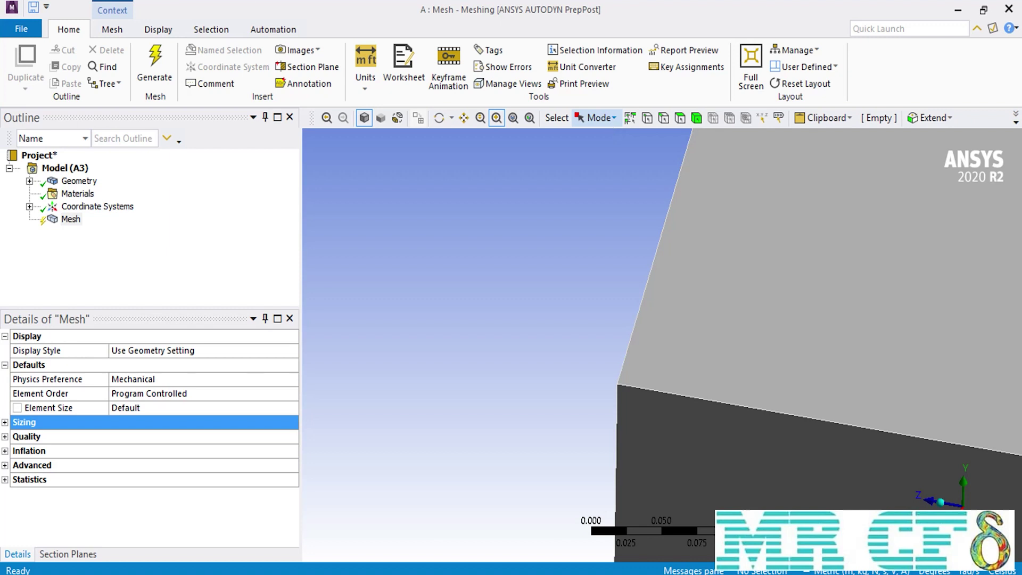
click(598, 118)
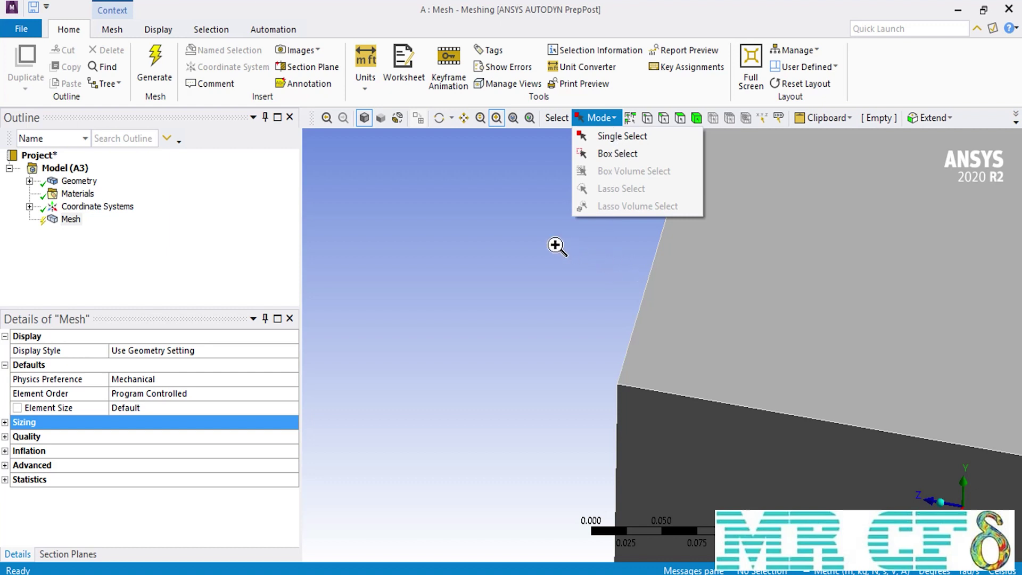
click(513, 122)
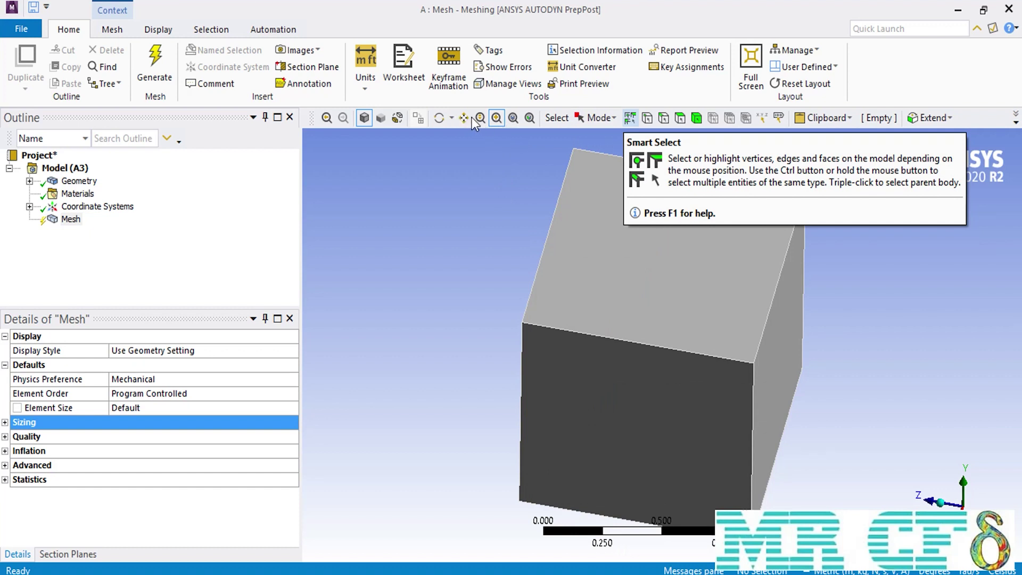
Step: Using the vertex and edge selection filters, select a front corner vertex of the box's upper face and the adjoining front edge
click(647, 119)
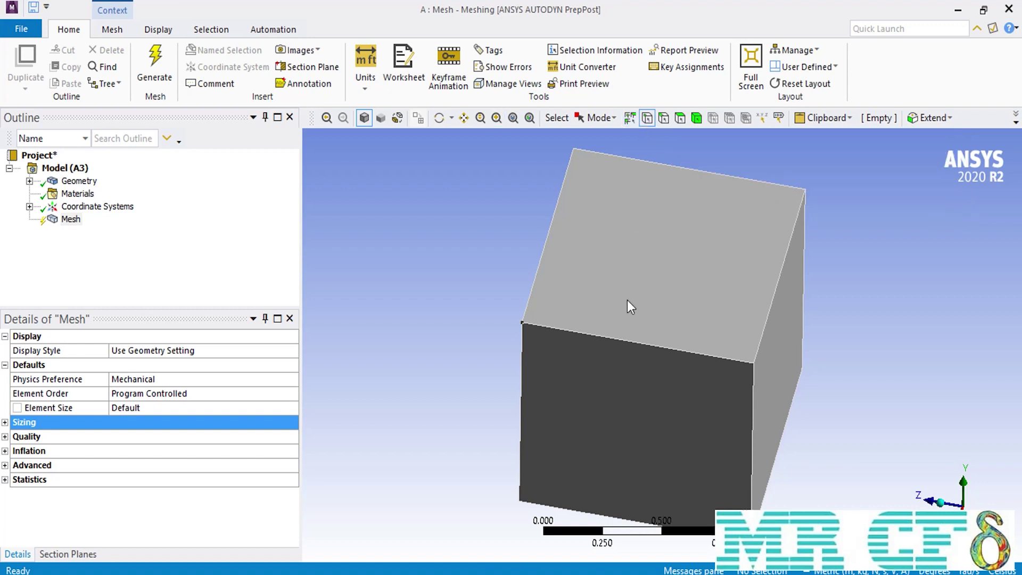
click(521, 322)
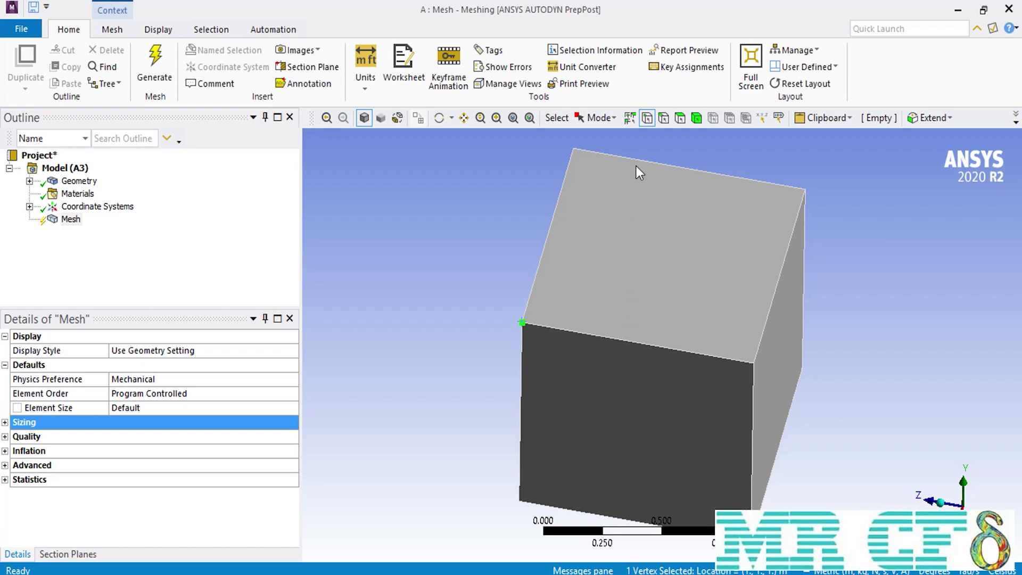
click(665, 120)
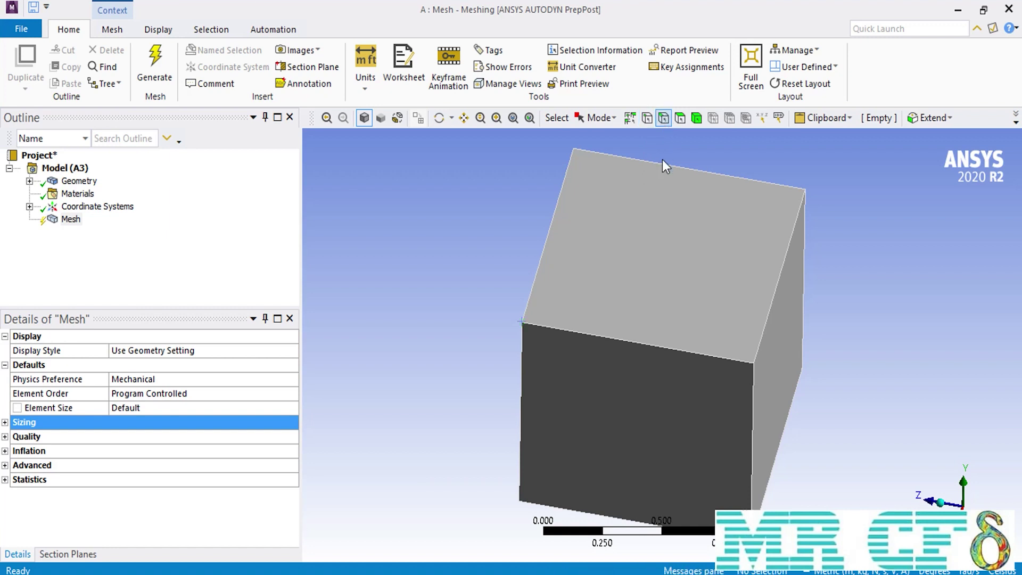
click(575, 334)
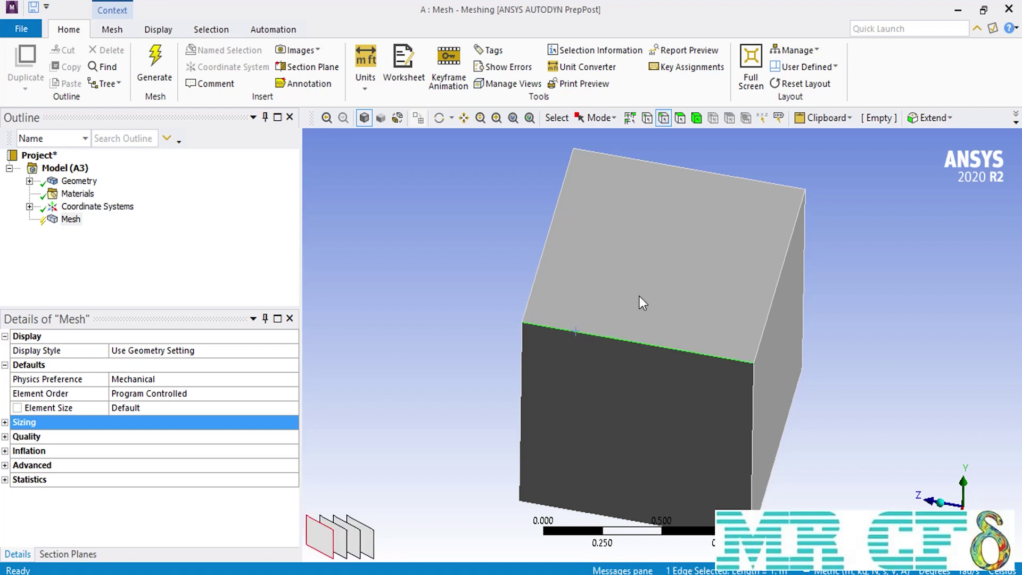
Step: Using the face and body selection filters, select the box's upper face and then the whole box body
click(681, 120)
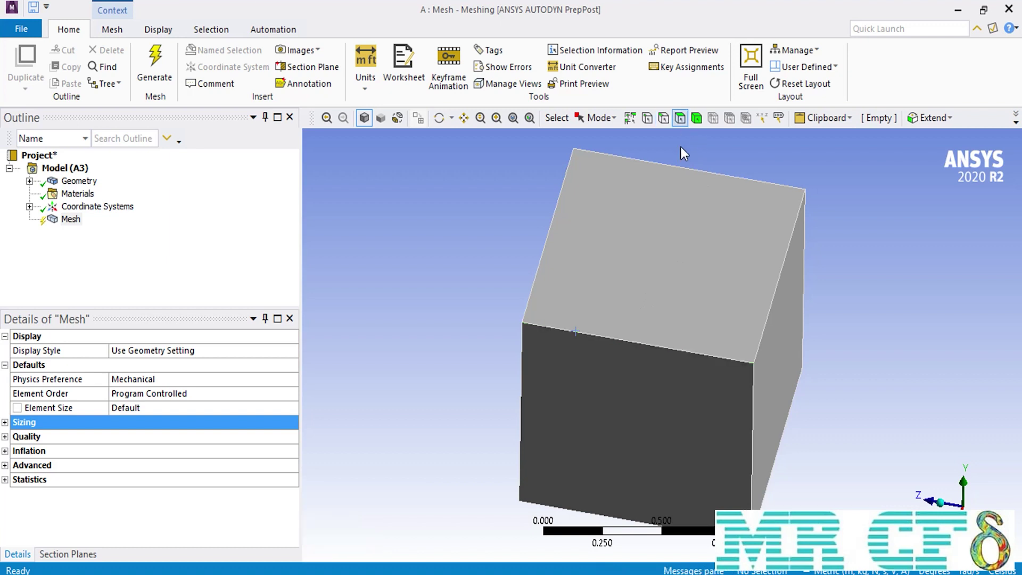
click(647, 216)
click(689, 145)
click(696, 118)
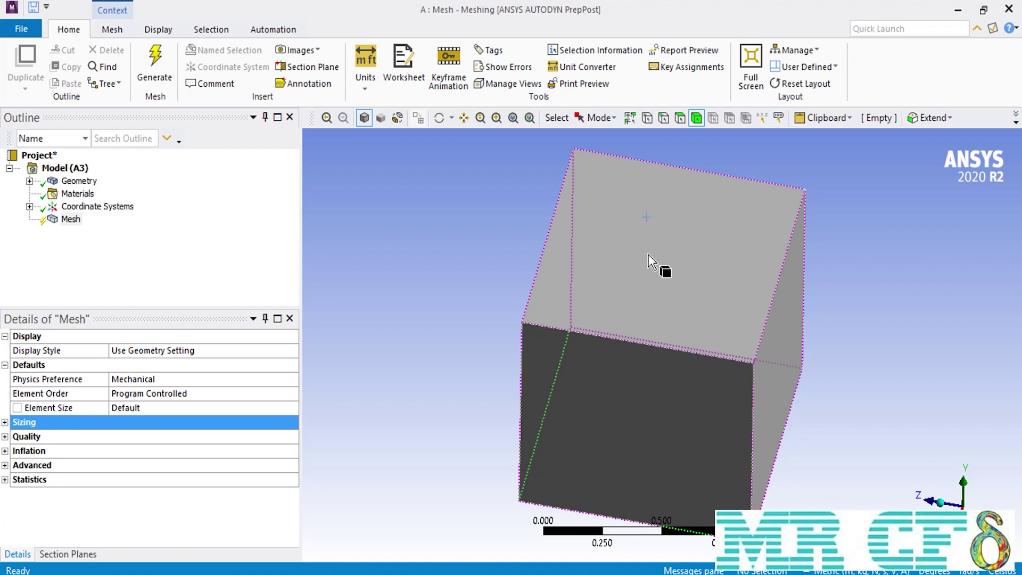
click(649, 261)
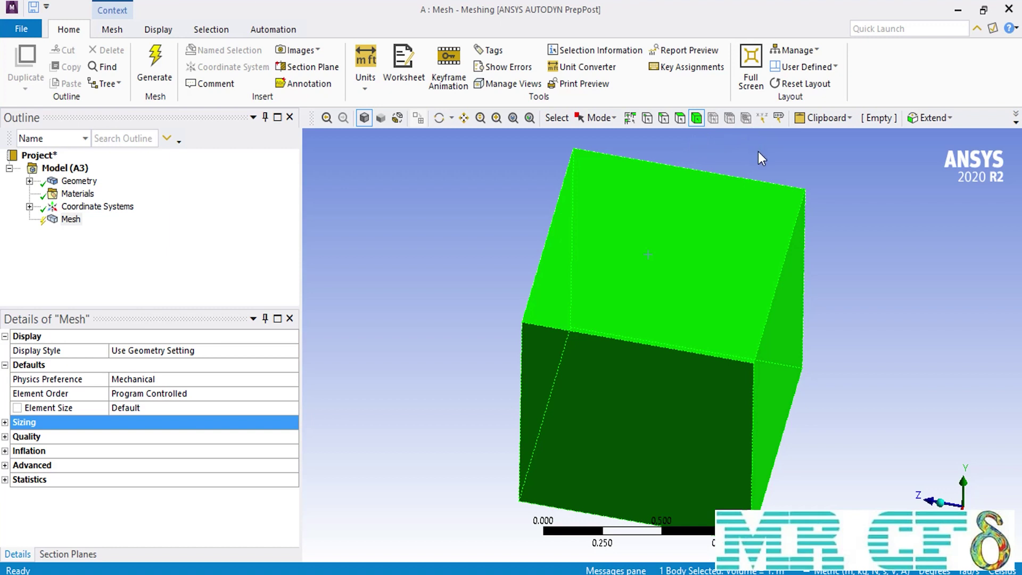
Step: Orient the box to the isometric view and then straight along the Z axis, and generate its mesh with the default settings
click(943, 509)
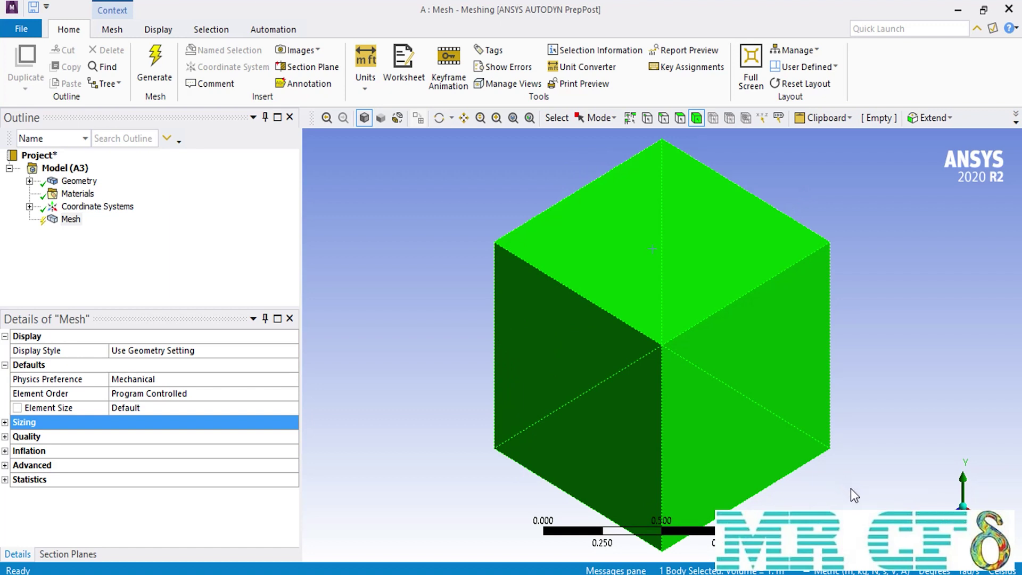
click(946, 526)
click(71, 232)
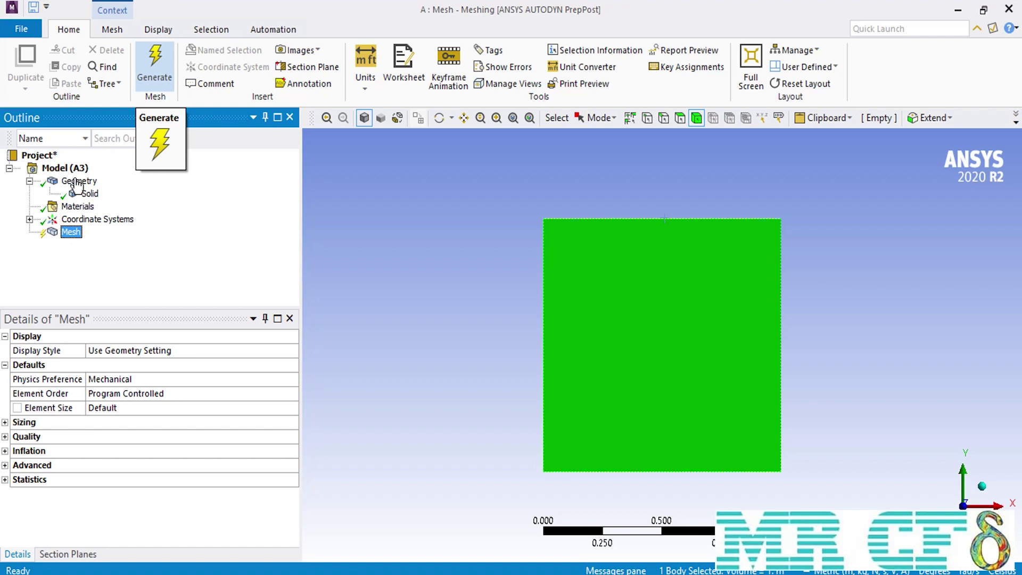
click(144, 85)
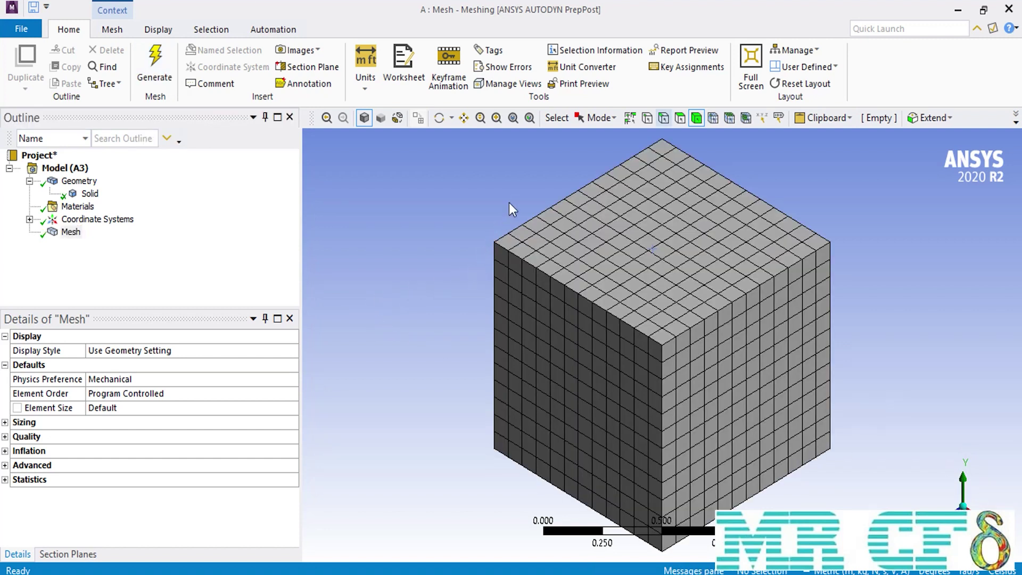
Step: Using the node selection filter, select the mesh node at the upper face's front corner together with the adjacent node along the edge
click(718, 119)
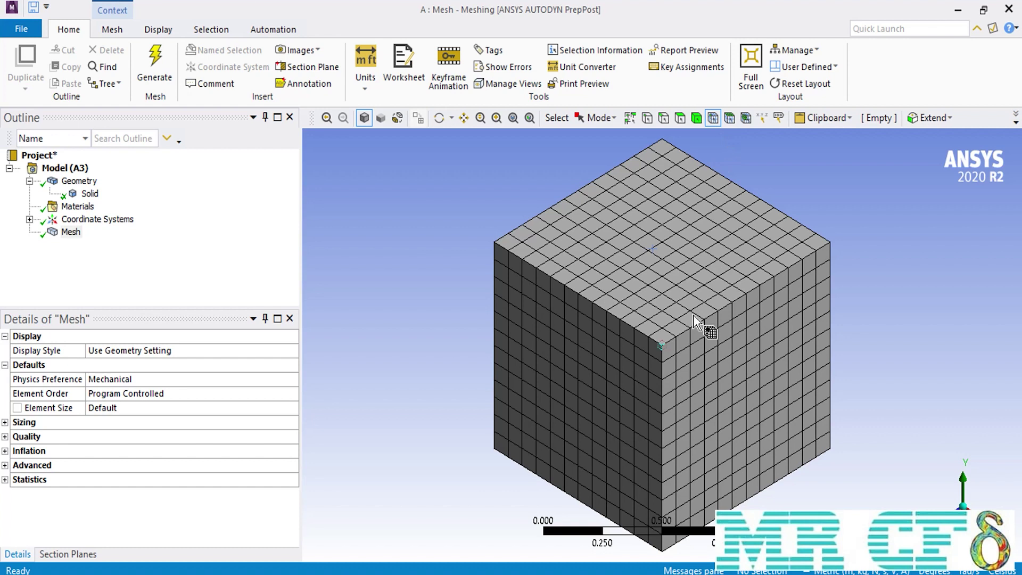
click(661, 345)
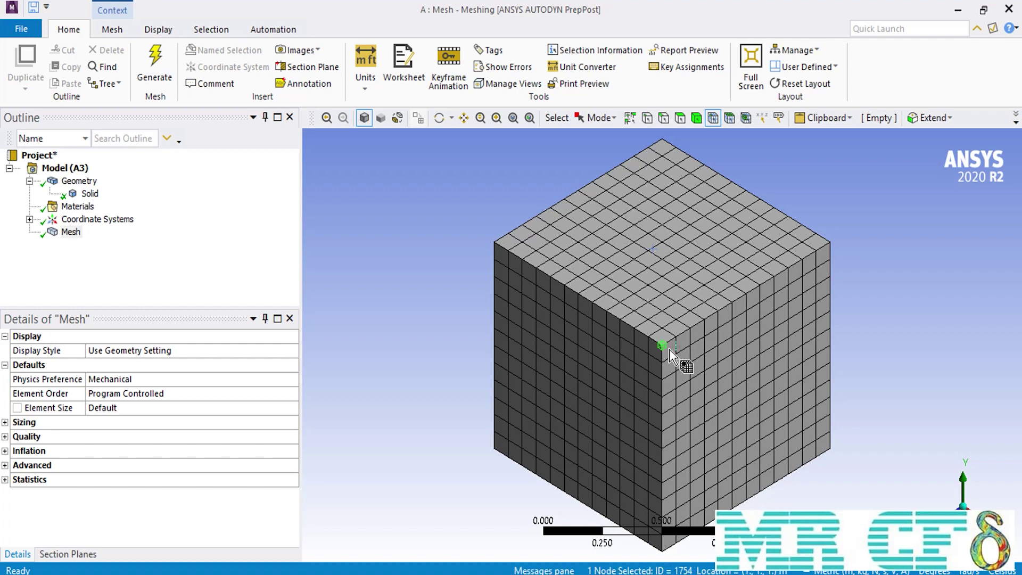
ctrl+click(676, 336)
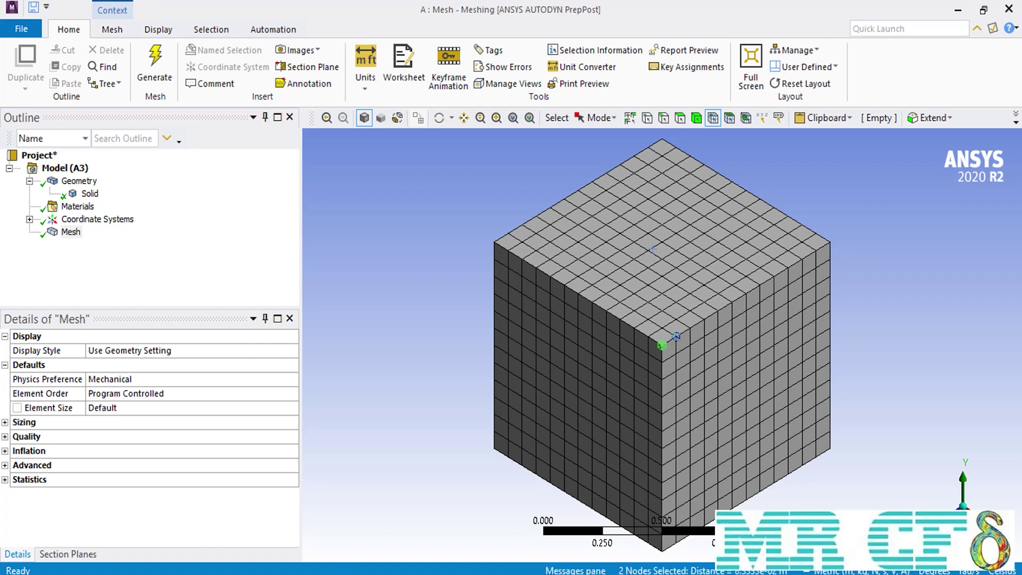
Step: Using the element face and element selection filters, select an element face beside the front corner and an element near that corner
scroll(675, 337, up, 5)
click(730, 117)
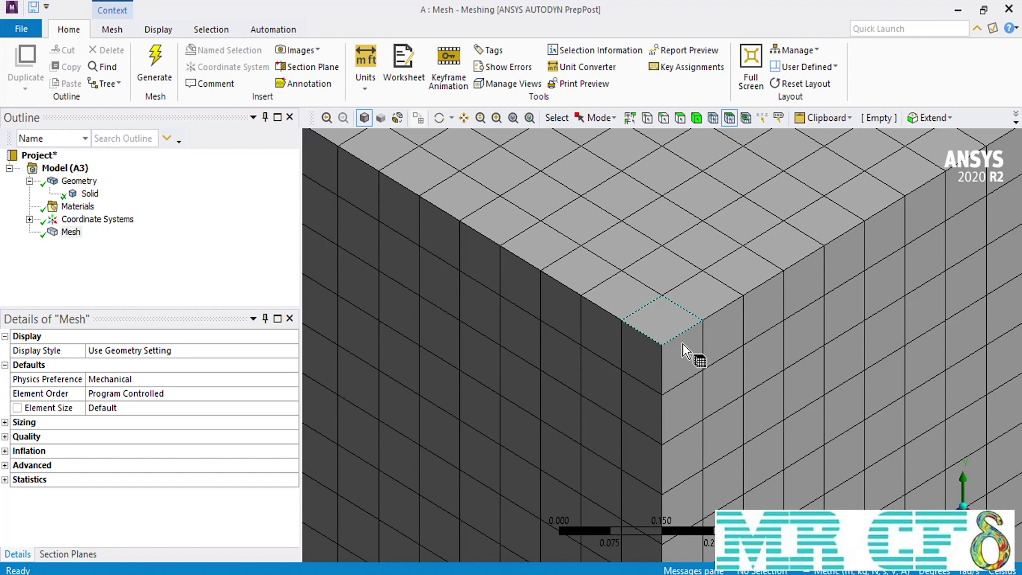
click(684, 345)
click(723, 338)
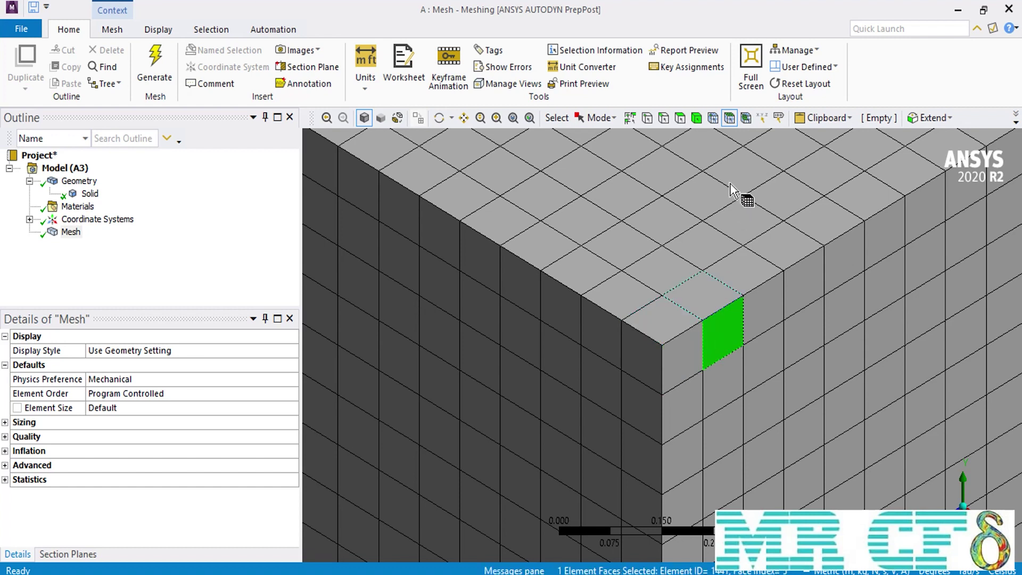
click(747, 118)
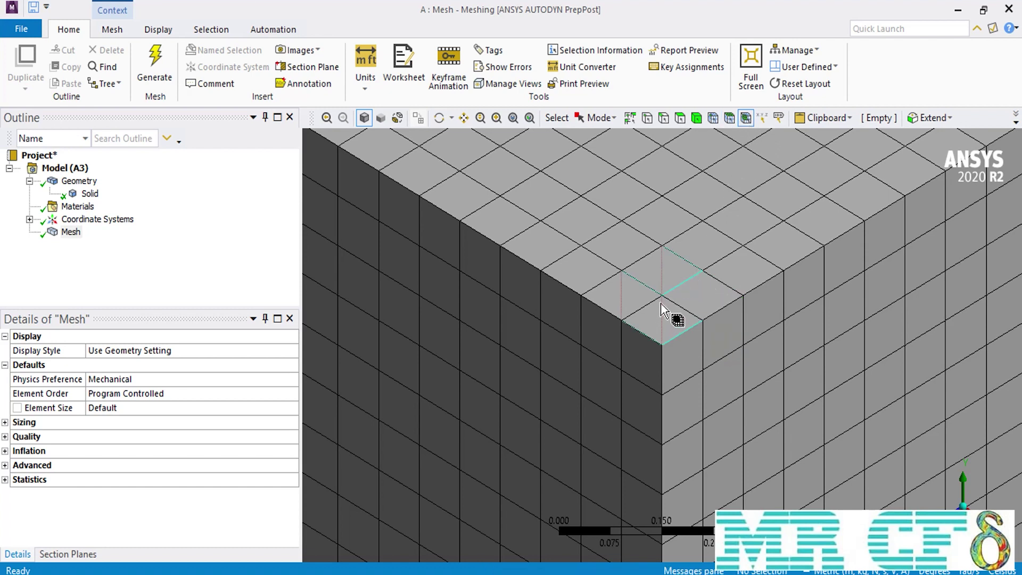
click(663, 268)
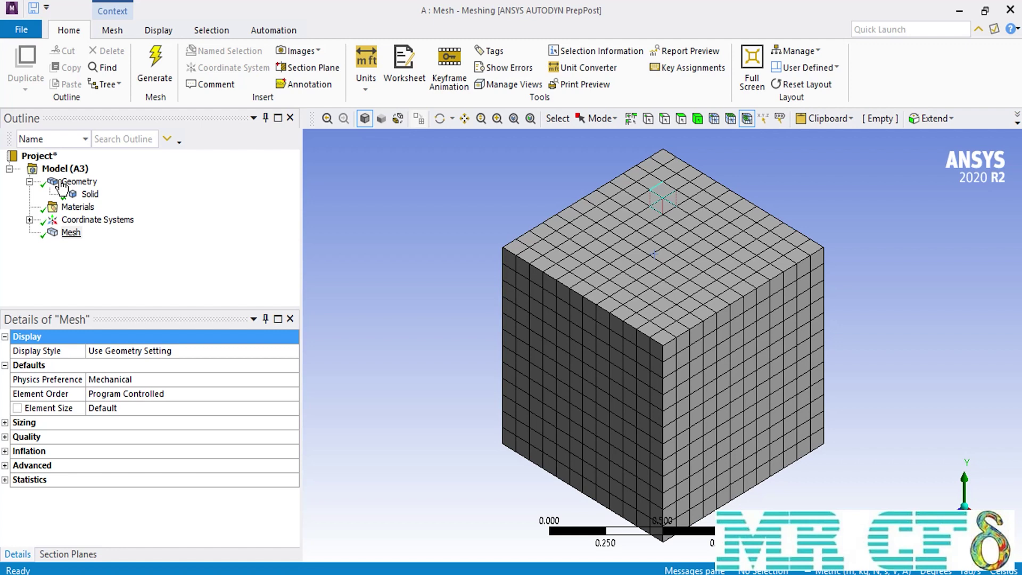
Step: Examine the Geometry object's definition, bounding box and properties
click(62, 185)
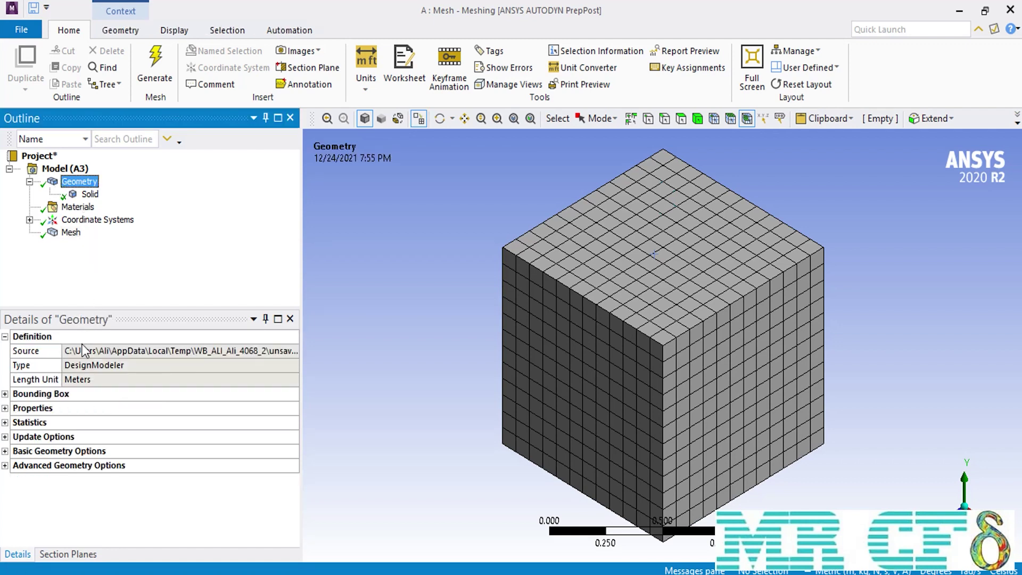
click(4, 394)
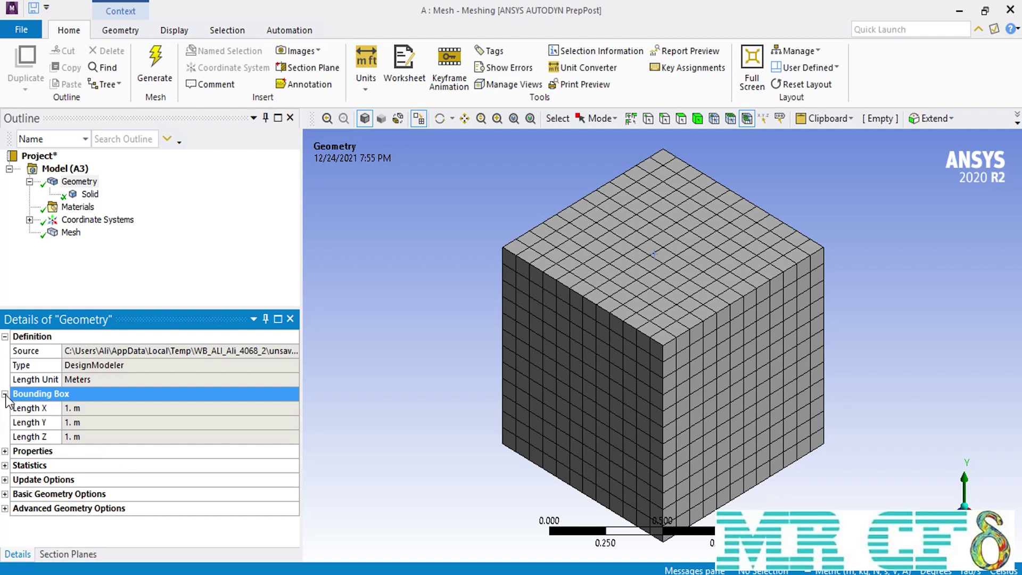
click(4, 451)
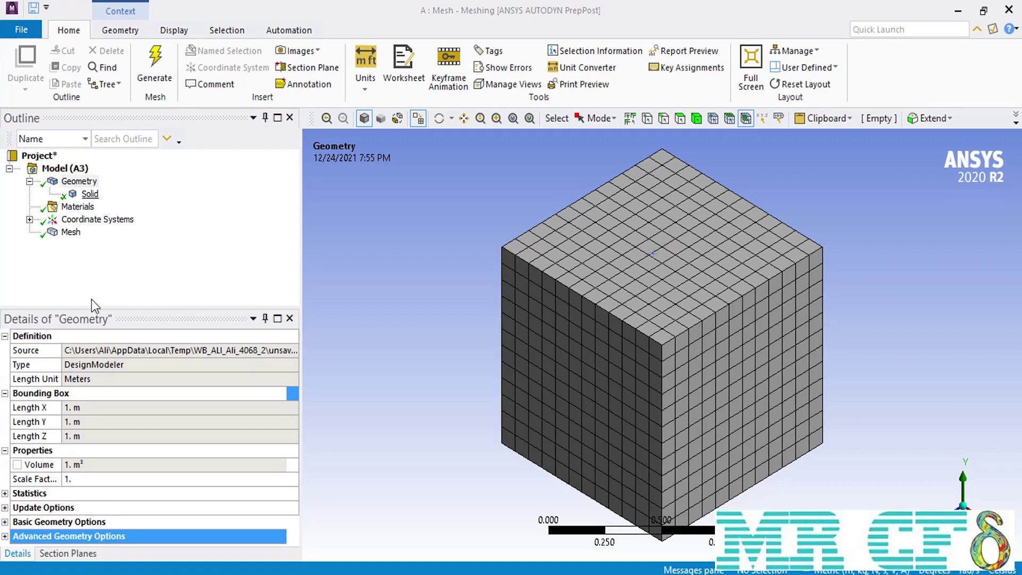
Step: Examine the Solid body's details, its Fluid/Solid options and bounding box, keeping Fluid/Solid at Defined By Geometry
click(84, 195)
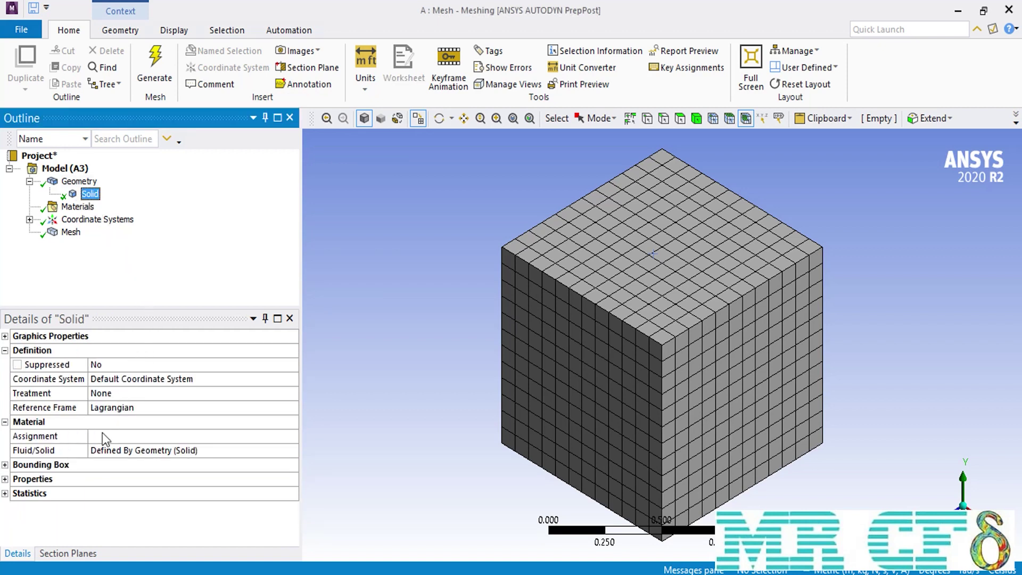
click(292, 452)
click(293, 451)
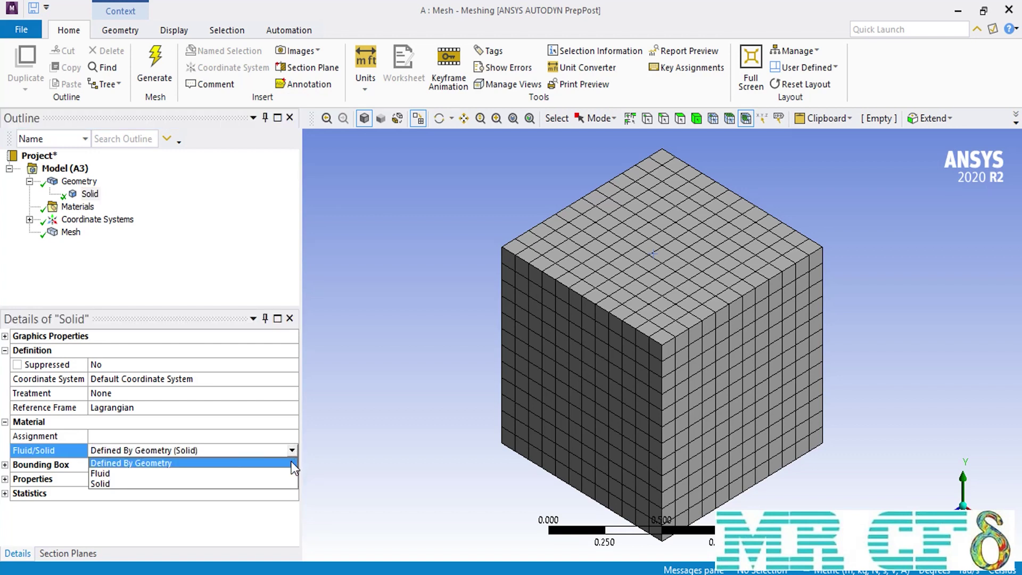
click(291, 462)
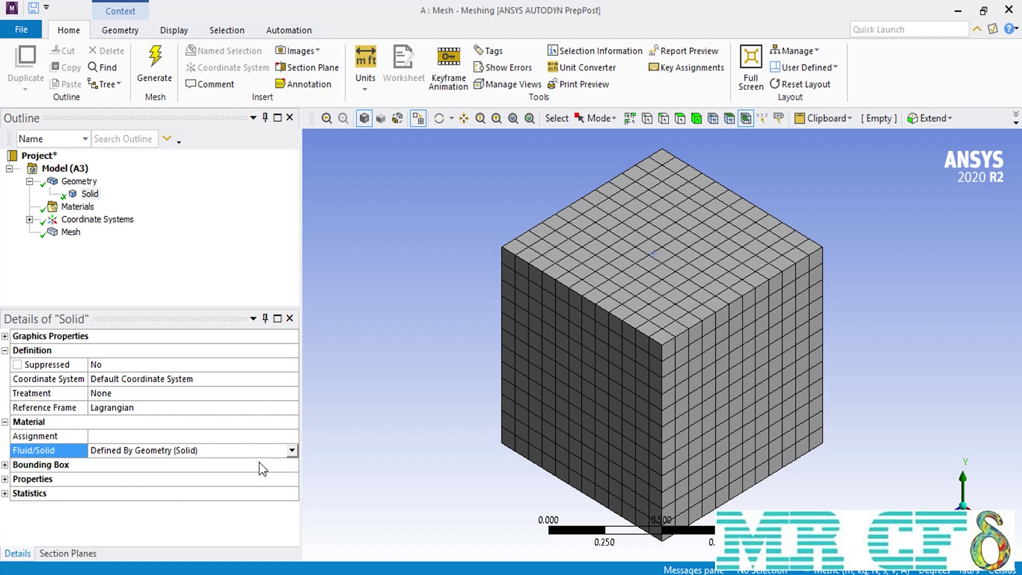
click(5, 464)
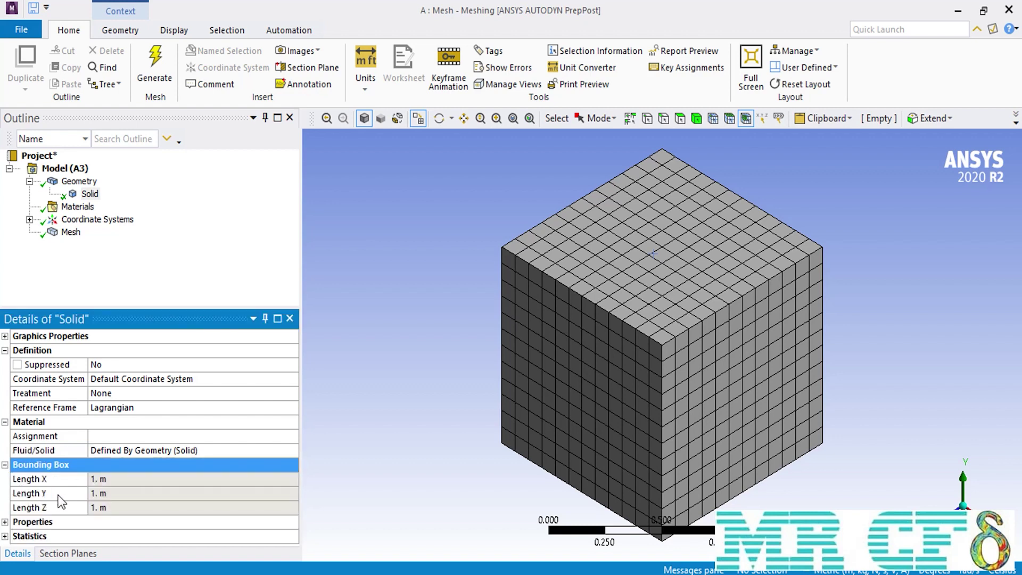
Step: Examine the Mesh object's settings, the mesh controls that can be inserted, and the mesh statistics
click(74, 234)
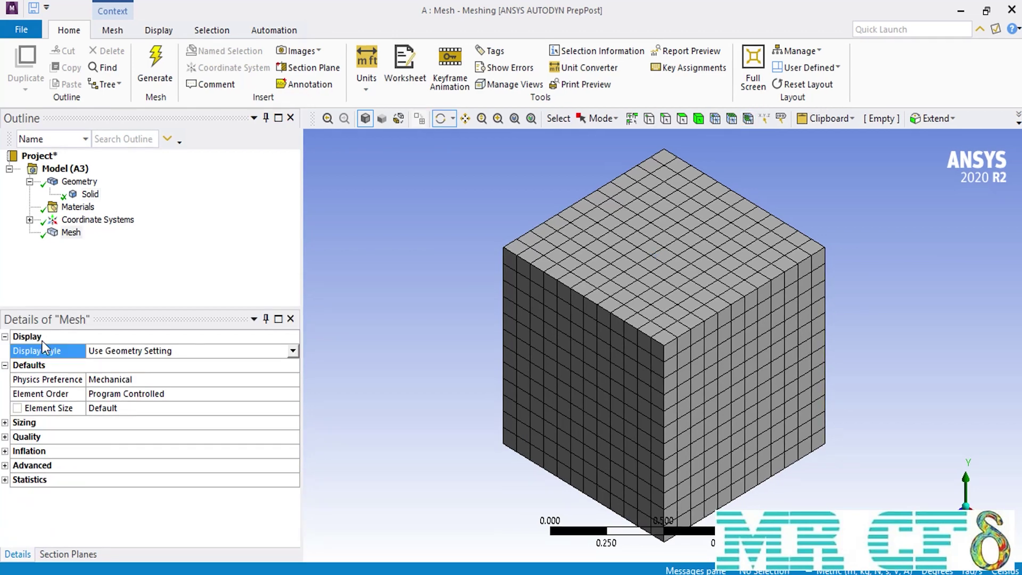
right_click(64, 234)
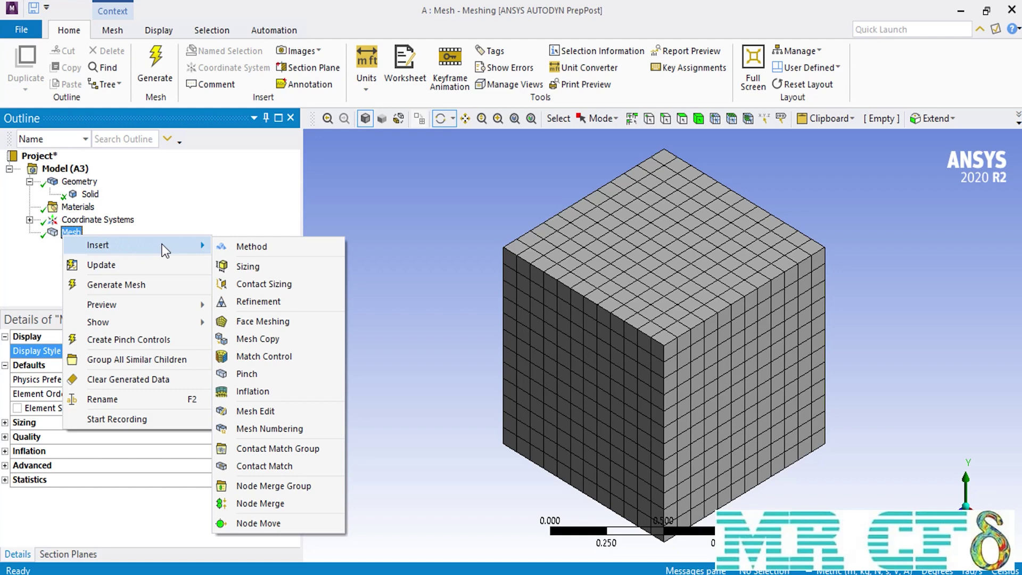
click(69, 236)
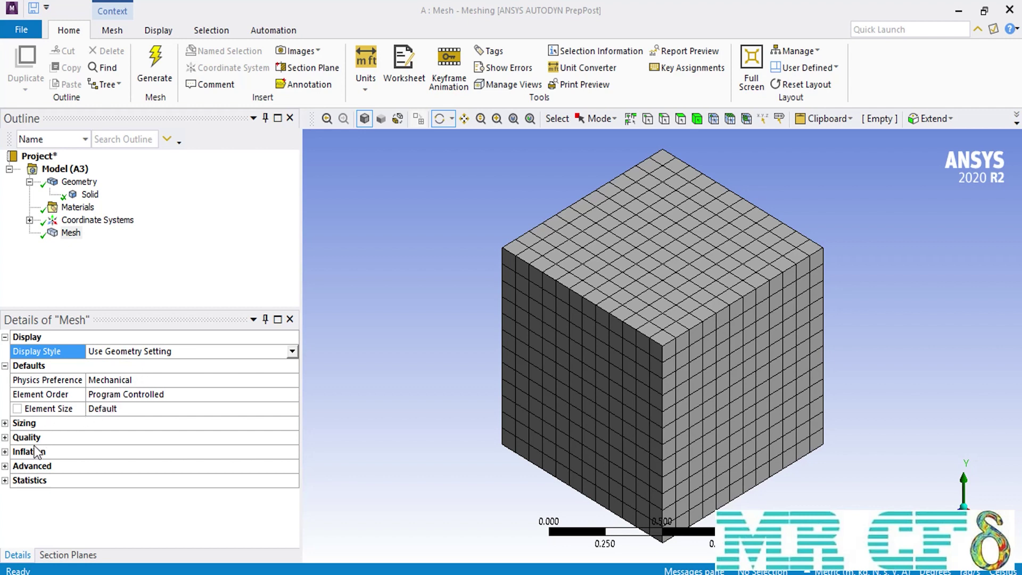
click(5, 481)
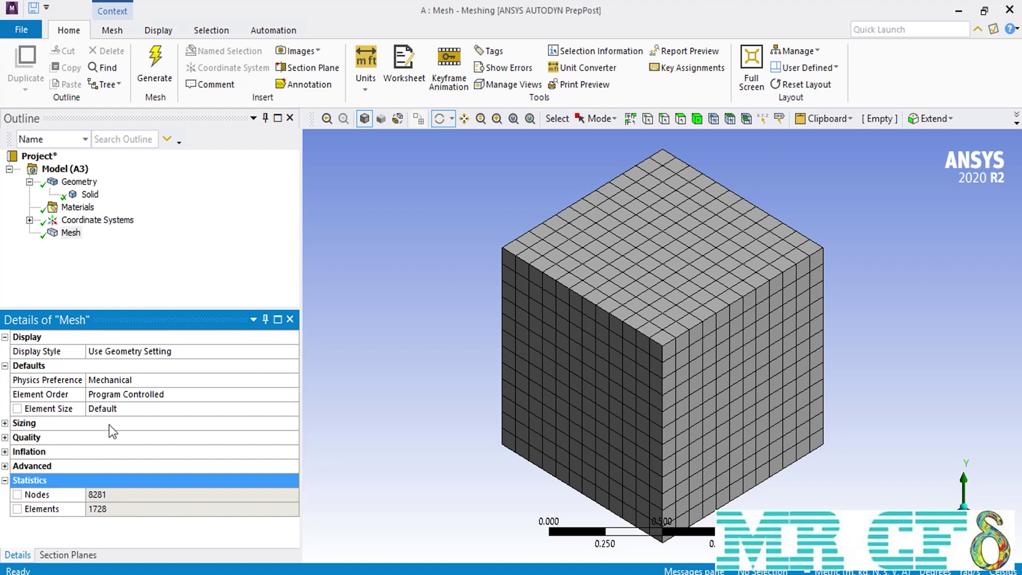
Step: Show the mesh with the Element Quality, Aspect Ratio and Skewness display styles in turn
click(173, 351)
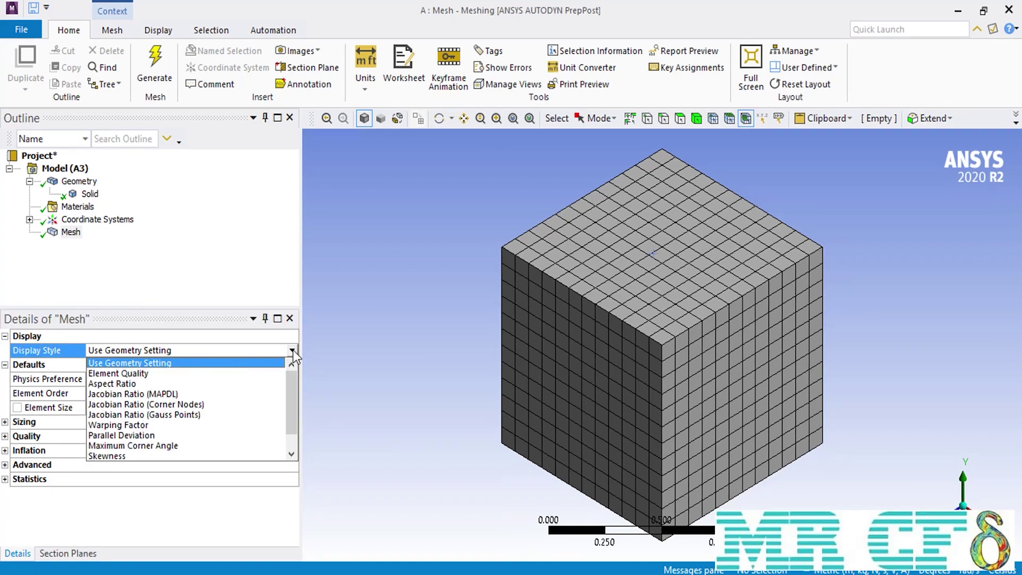
click(256, 370)
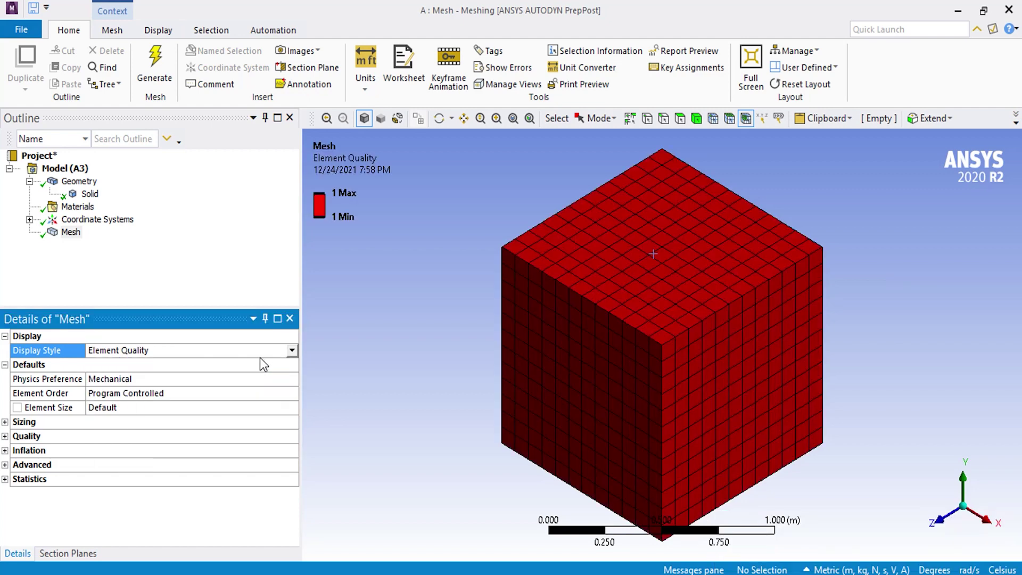
click(291, 351)
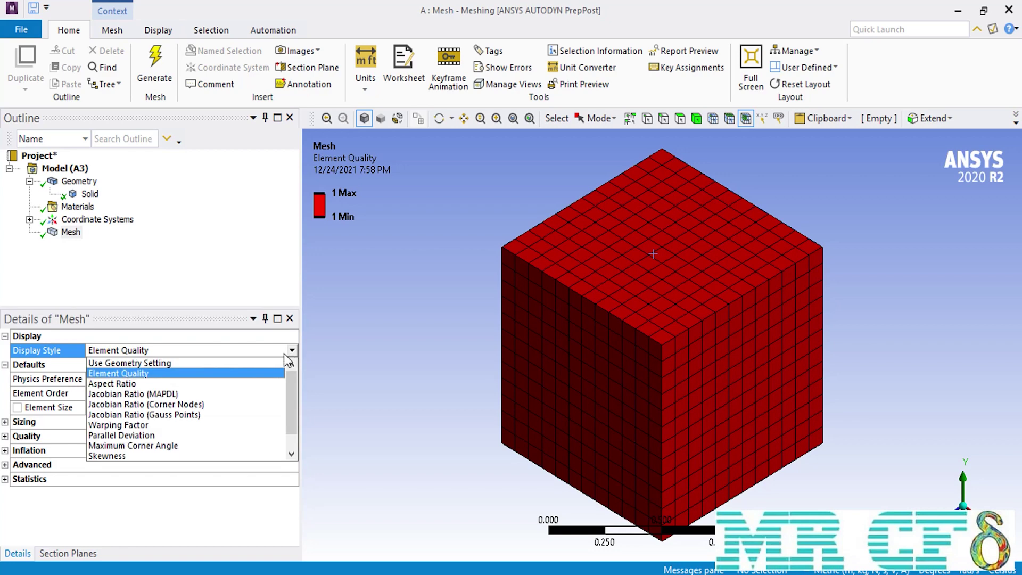
click(175, 383)
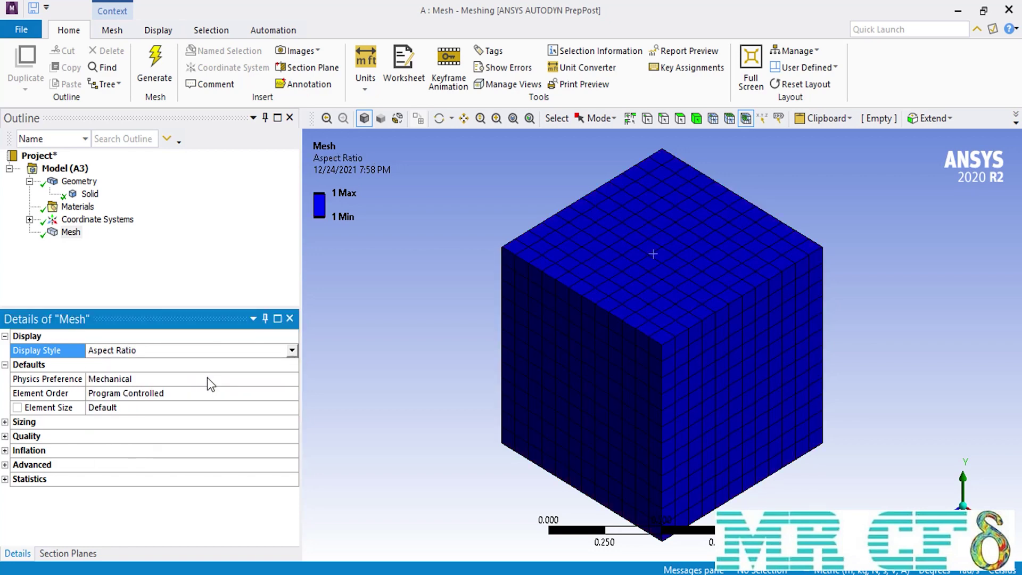
click(291, 351)
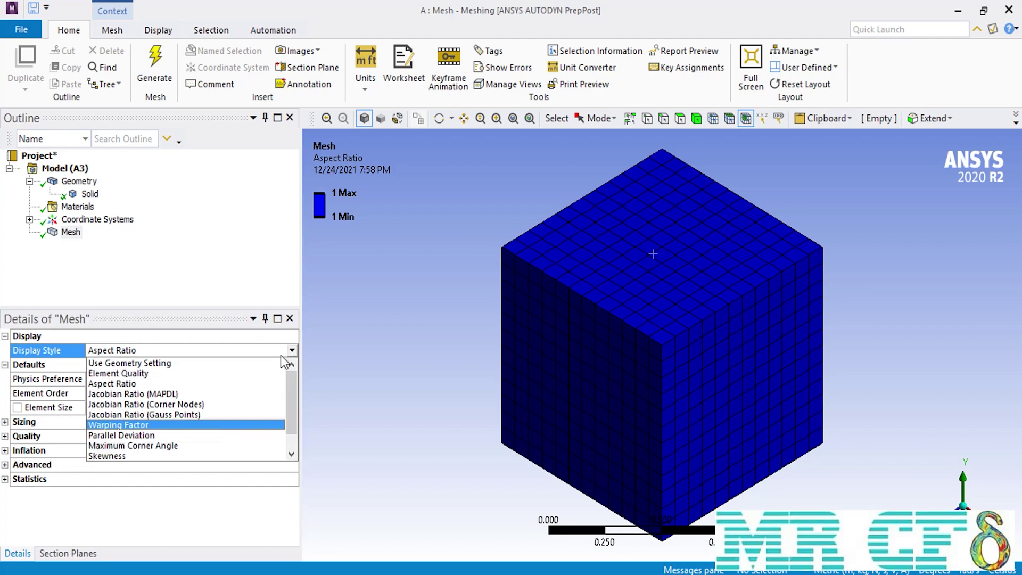
click(141, 456)
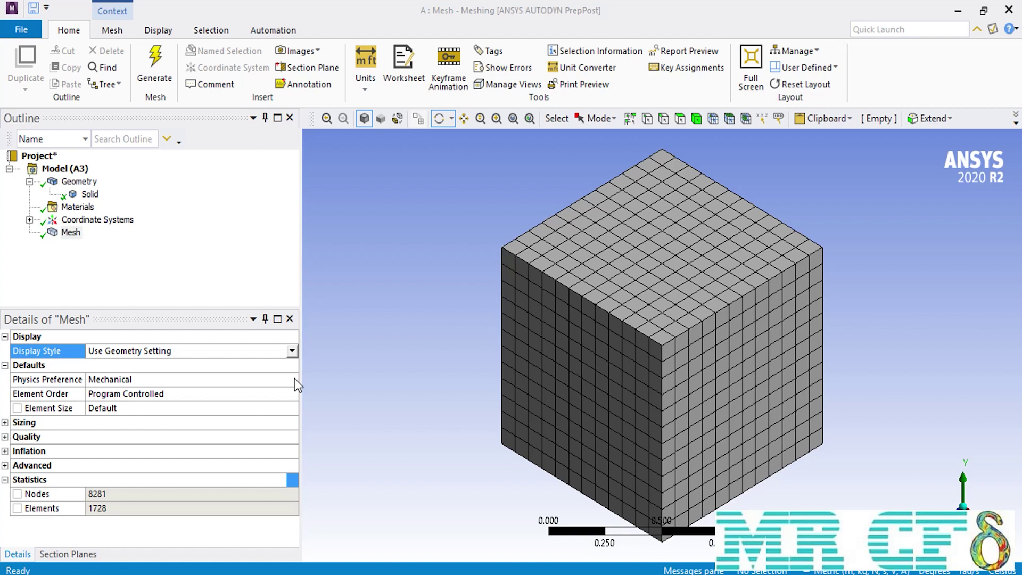
Step: Set the mesh's Physics Preference to CFD and keep Fluent as the Solver Preference after reviewing its options
click(295, 379)
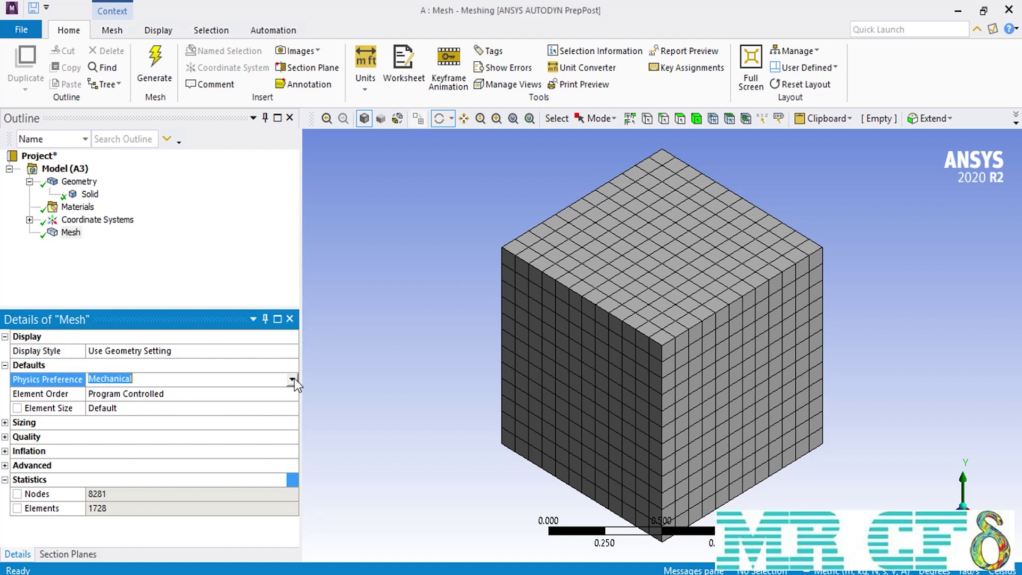
click(292, 379)
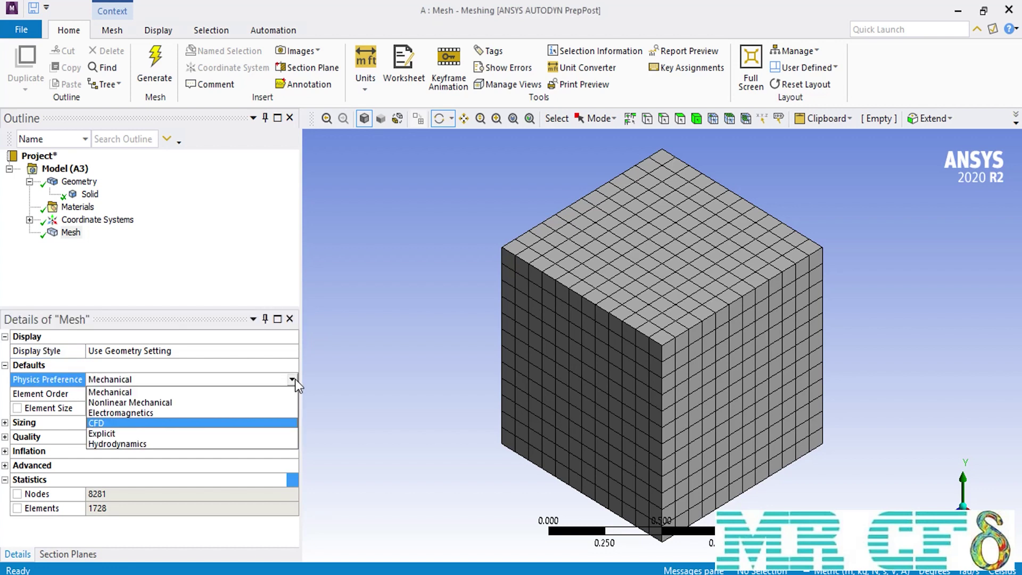
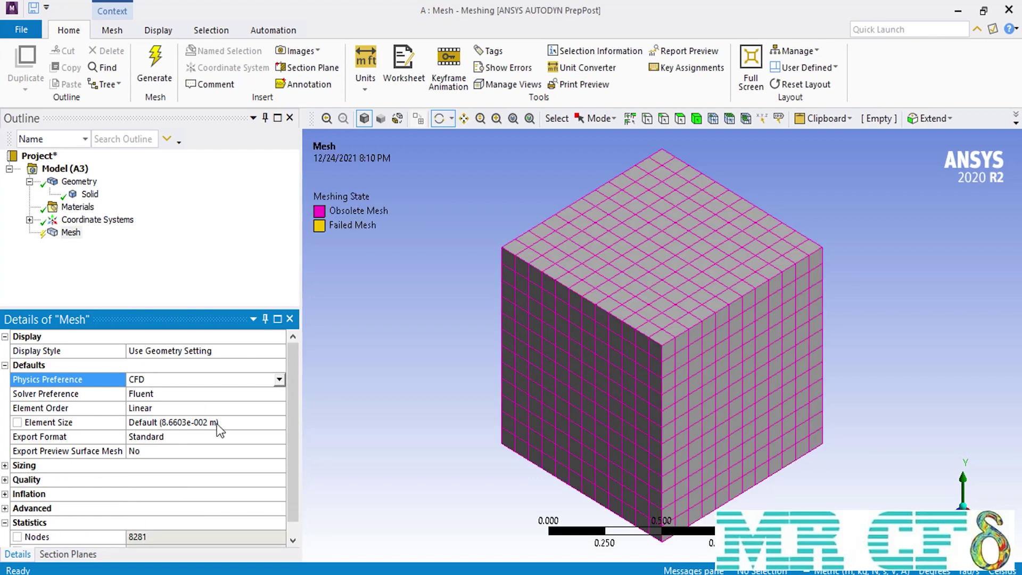
click(281, 393)
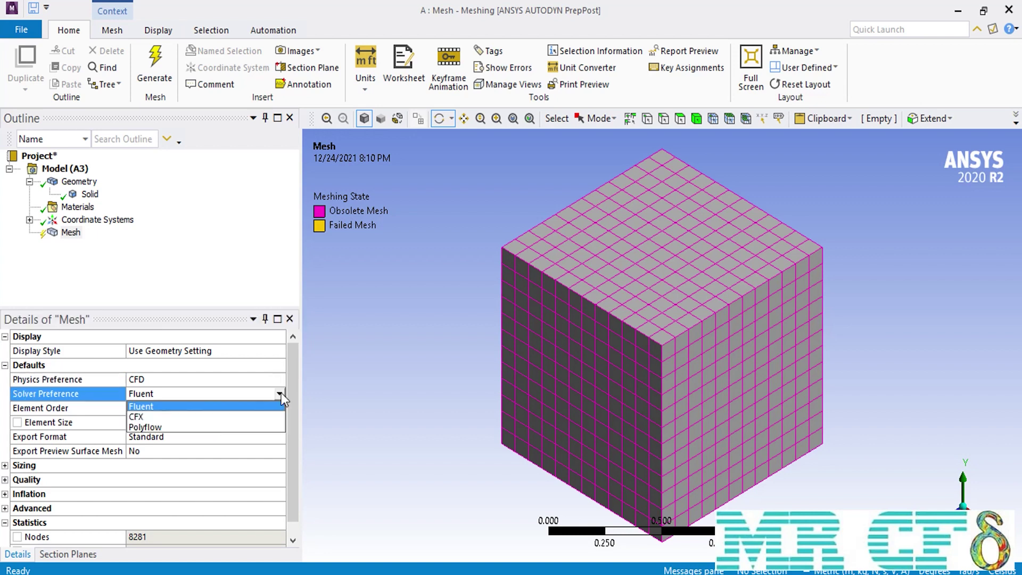
click(281, 394)
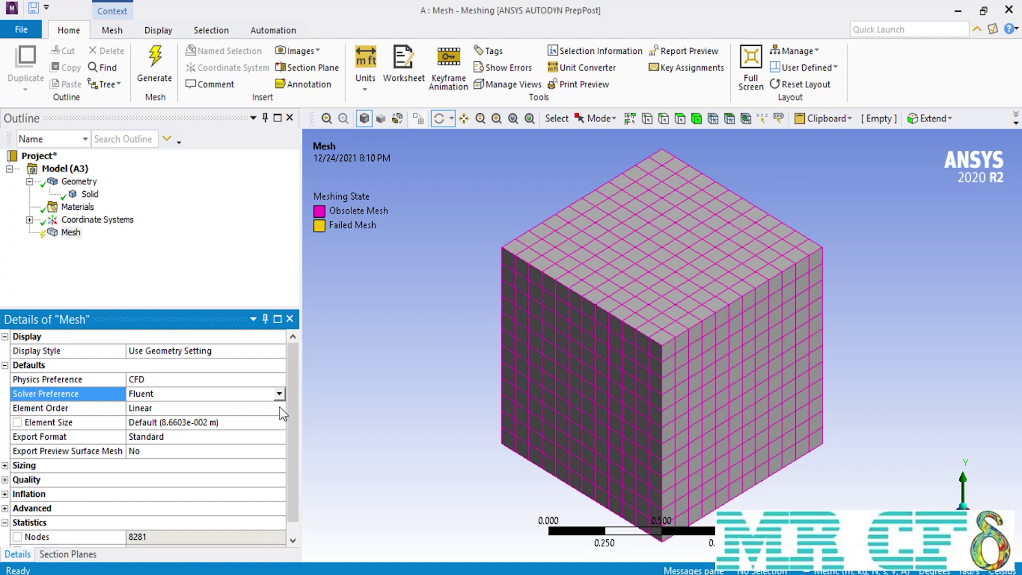
Step: Keep the mesh's Element Order at Linear after reviewing its options and generate the mesh
click(279, 409)
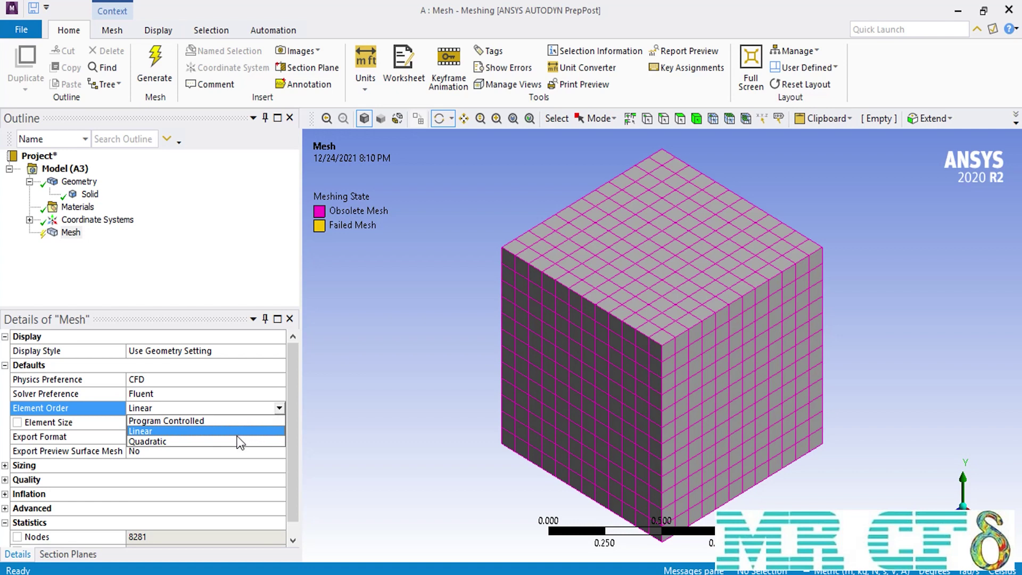
click(214, 431)
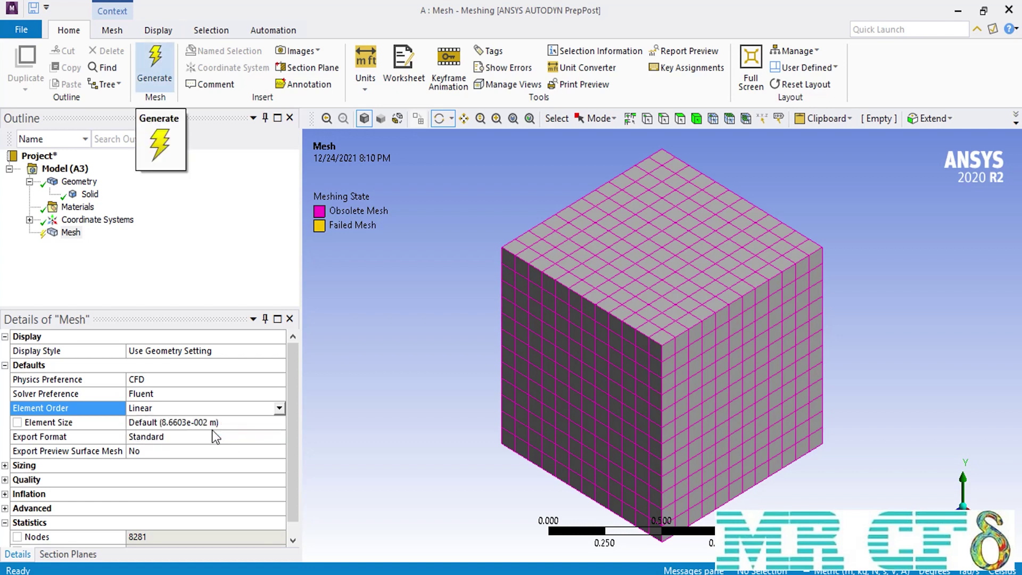
click(141, 79)
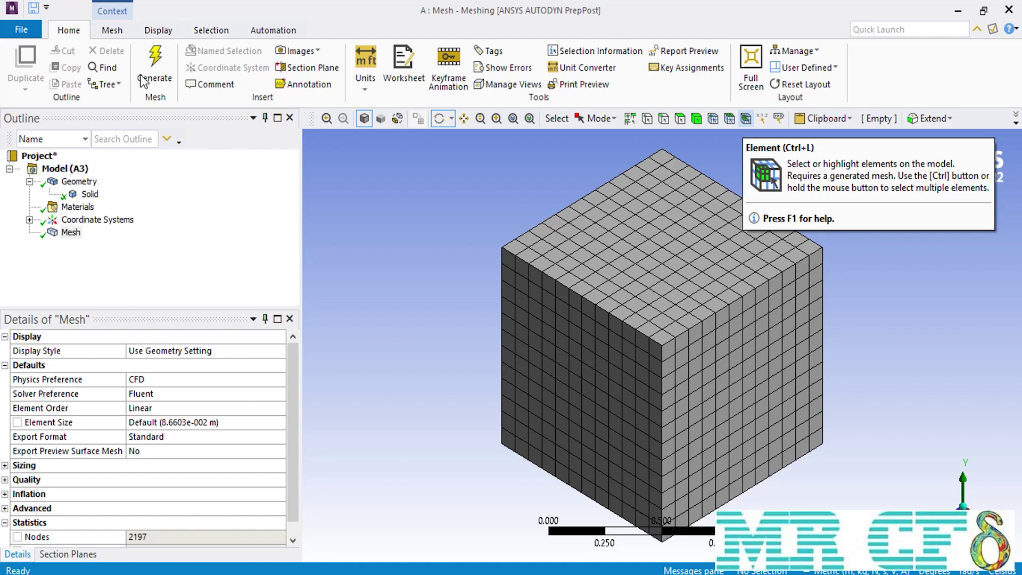
Step: Select the mesh nodes of two adjoining elements on the top face at the box's front corner to examine linear node placement
click(715, 119)
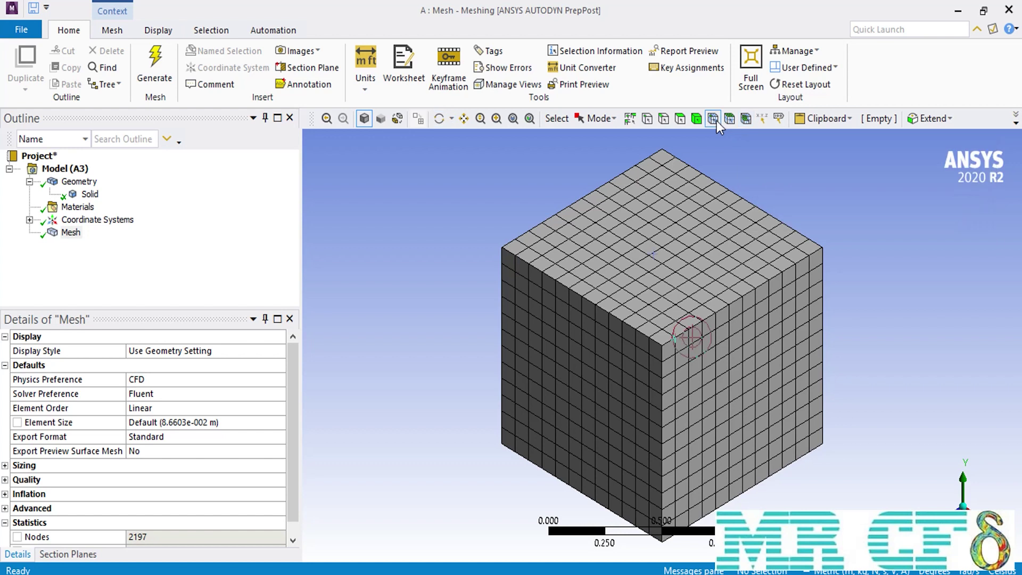
click(665, 347)
scroll(660, 344, up, 3)
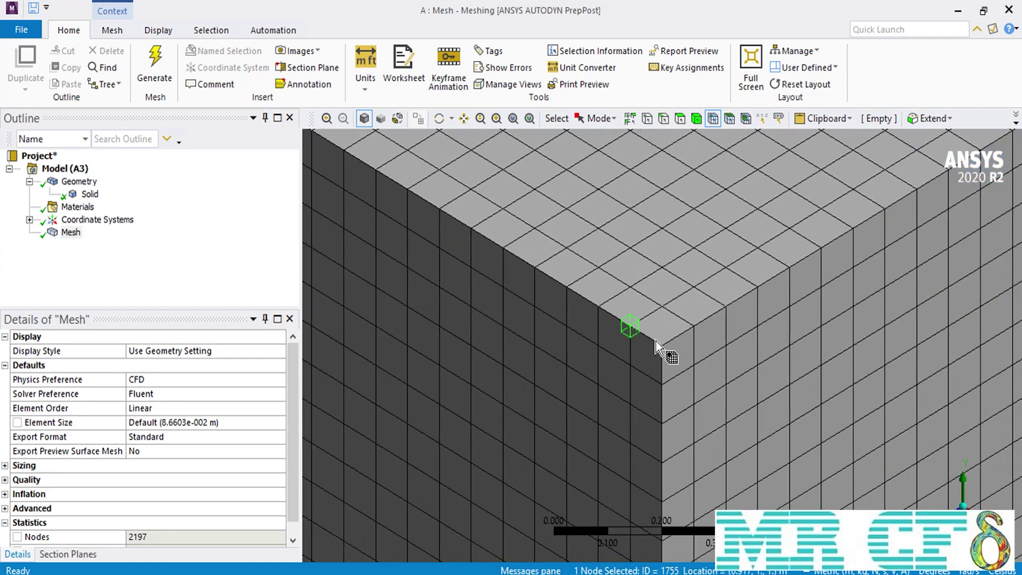
ctrl+click(661, 346)
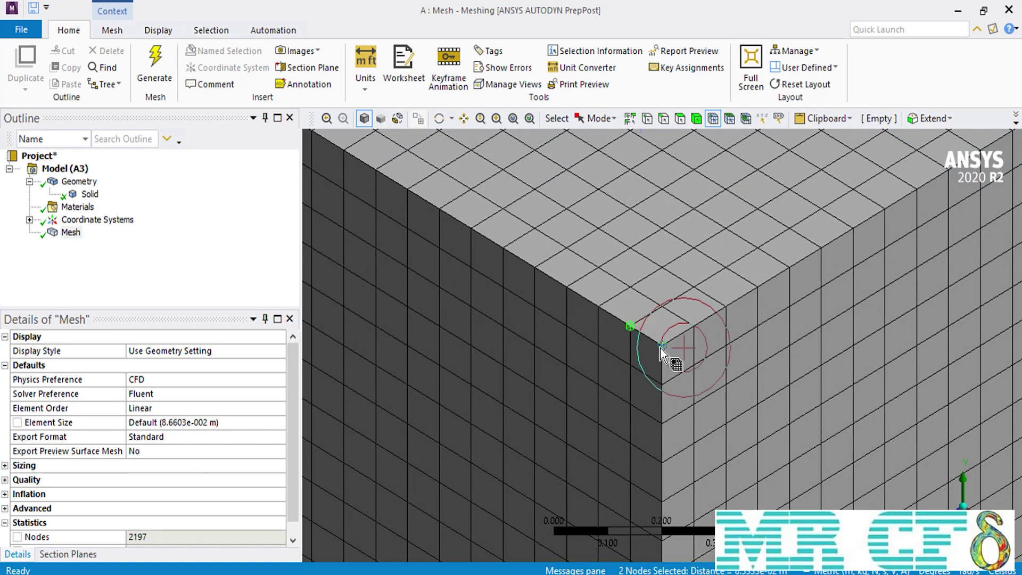
ctrl+click(693, 327)
ctrl+click(662, 307)
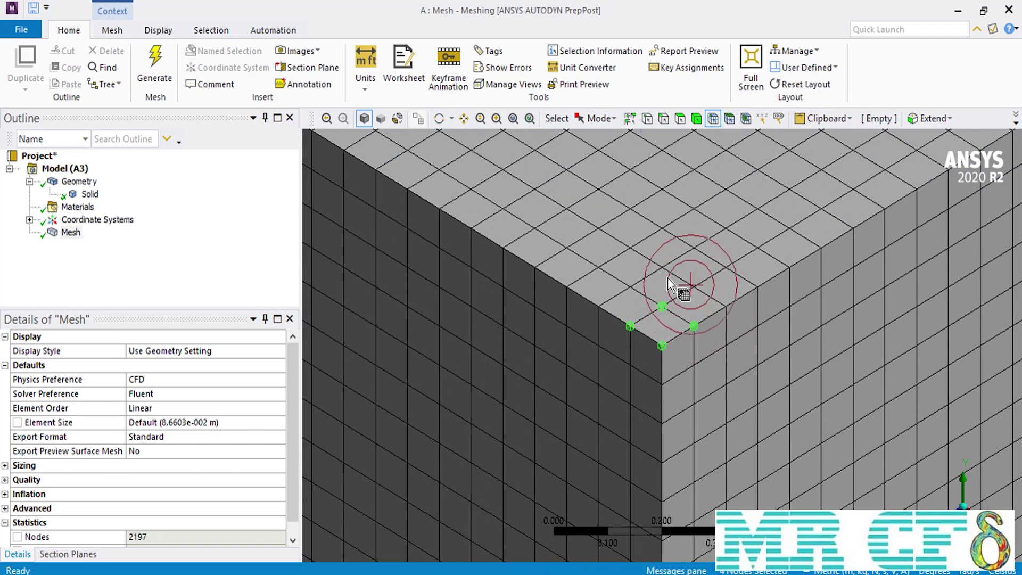
ctrl+click(663, 267)
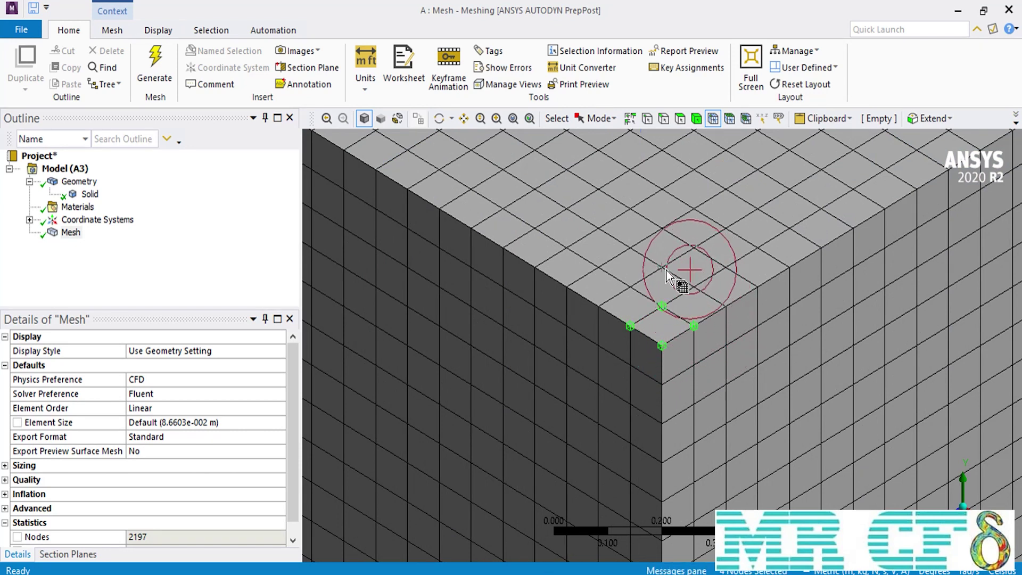
ctrl+click(694, 285)
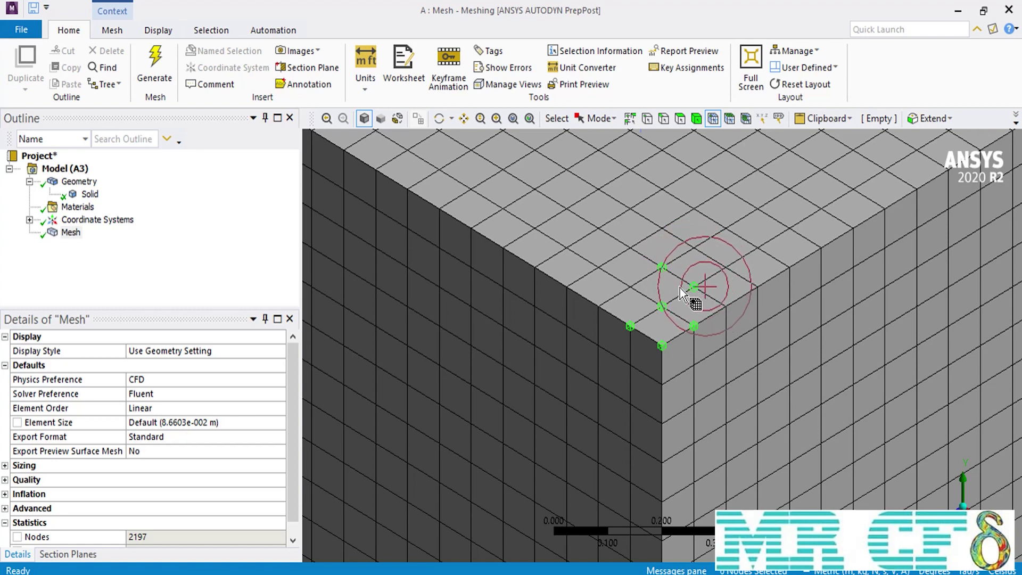
Step: Set the mesh's Element Order to Quadratic and regenerate the mesh
click(279, 408)
click(279, 408)
click(160, 441)
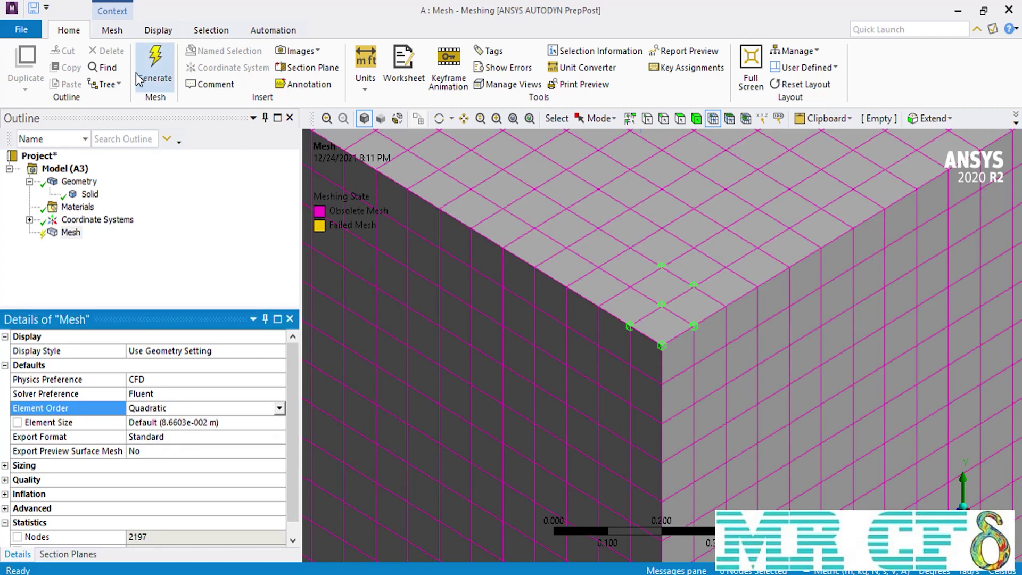
click(152, 61)
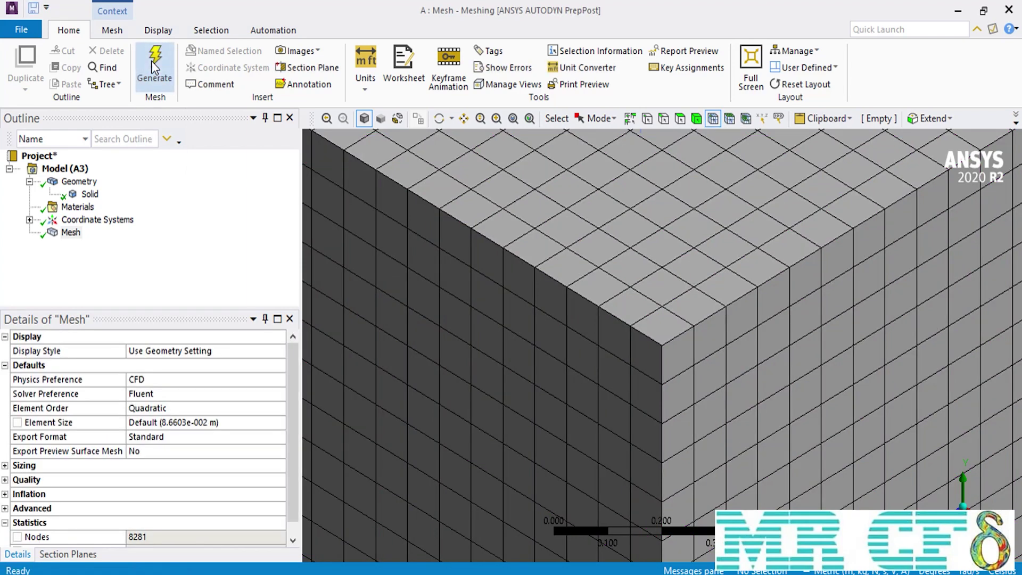
Step: Select corner and midside nodes of elements on the top face near the front corner to examine quadratic node placement
click(661, 347)
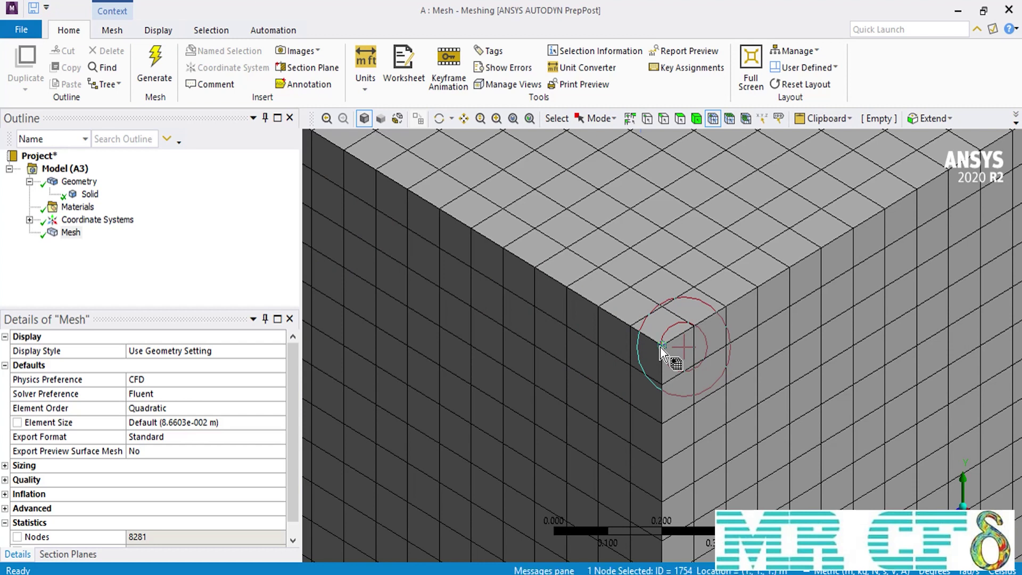
ctrl+click(646, 335)
ctrl+click(631, 326)
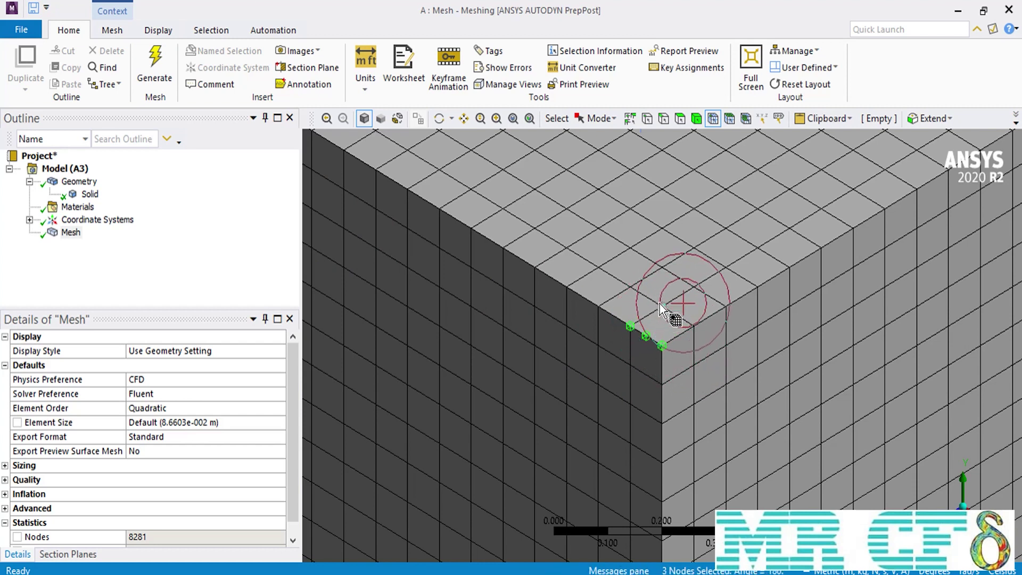
ctrl+click(662, 307)
ctrl+click(646, 317)
ctrl+click(678, 316)
ctrl+click(645, 277)
ctrl+click(615, 277)
ctrl+click(630, 285)
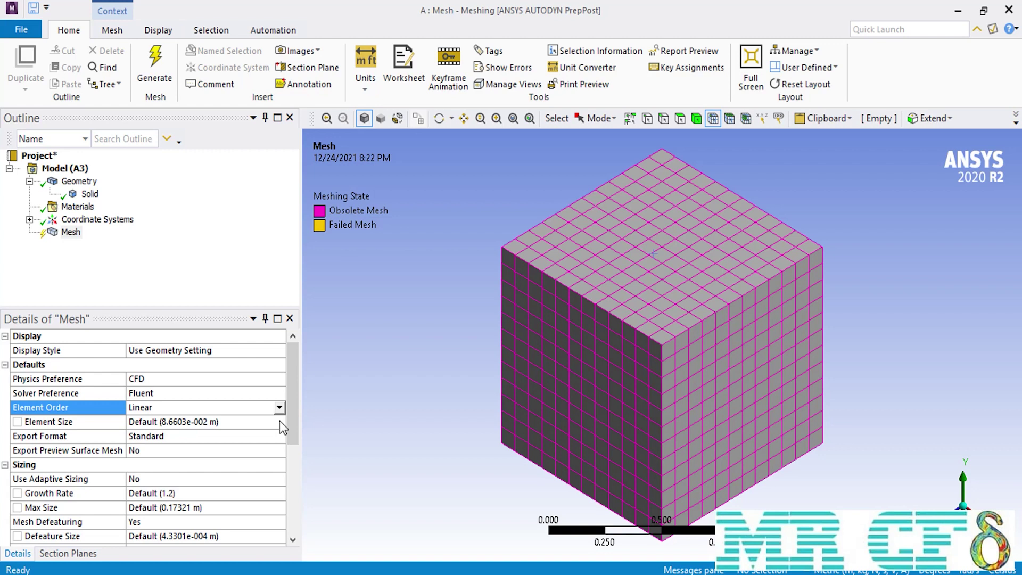
Step: Review the Element Order and Element Size settings and measure the distance between two adjacent nodes at the box's front corner
click(278, 410)
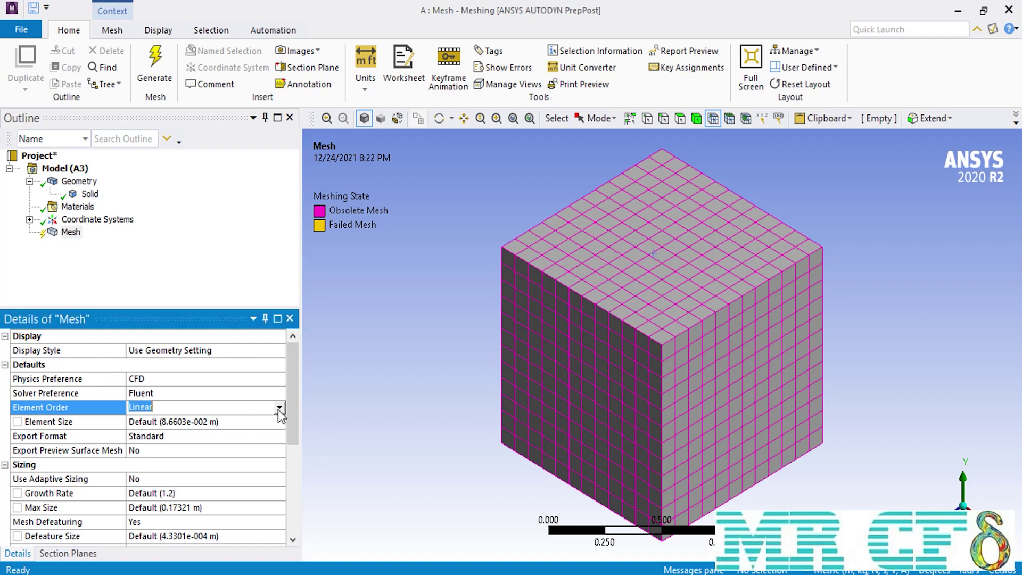
click(79, 420)
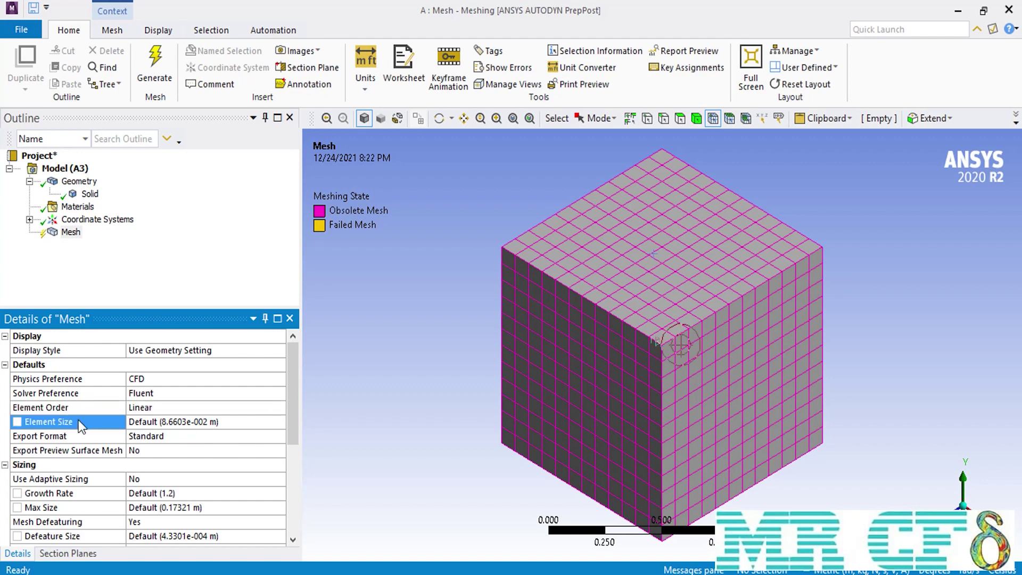
click(660, 346)
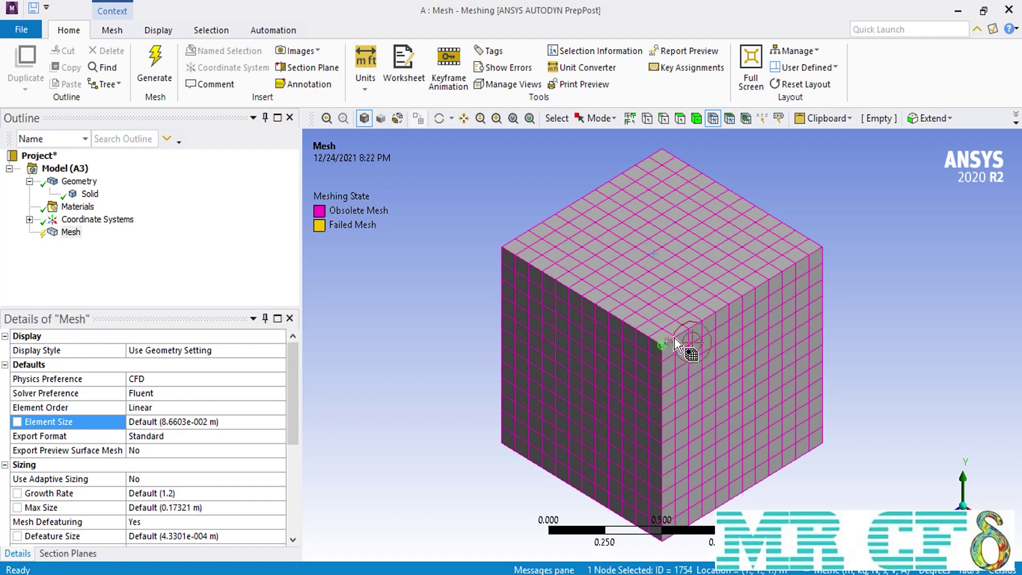
ctrl+click(674, 336)
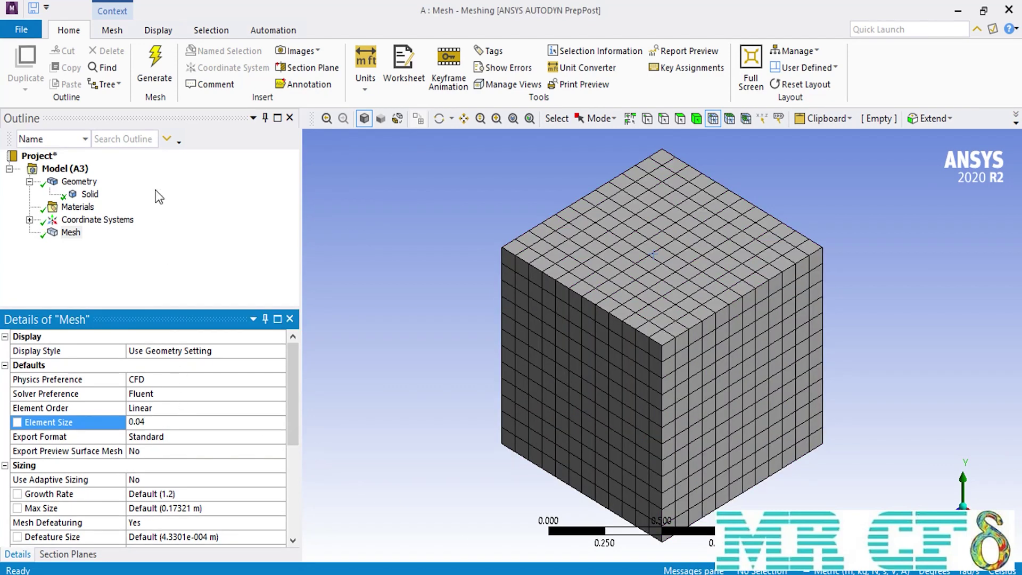
Step: Regenerate the mesh with an Element Size of 0.04 m and measure the distance between two adjacent nodes at the front corner
click(160, 84)
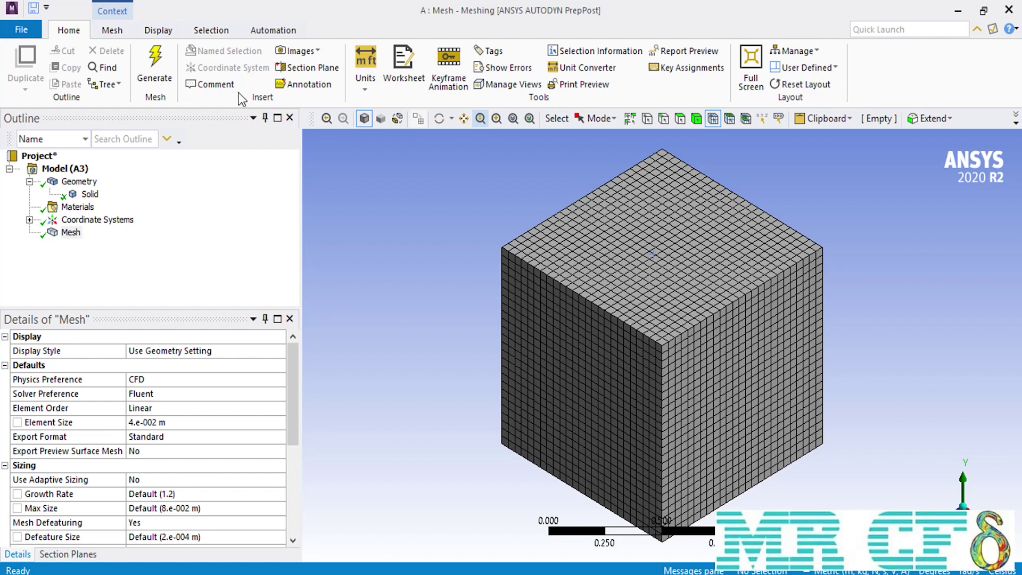
click(667, 343)
scroll(686, 349, up, 5)
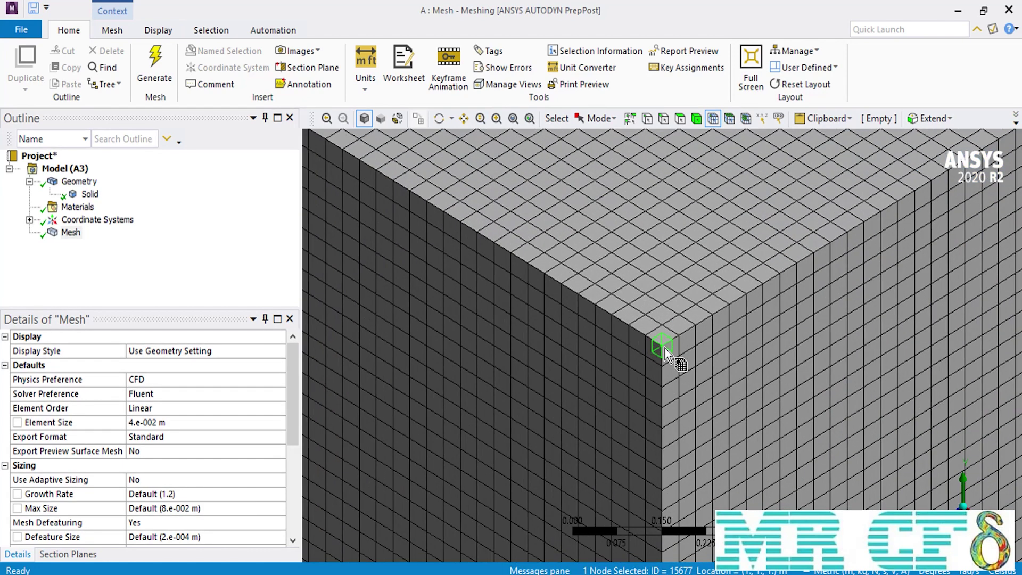
ctrl+click(692, 327)
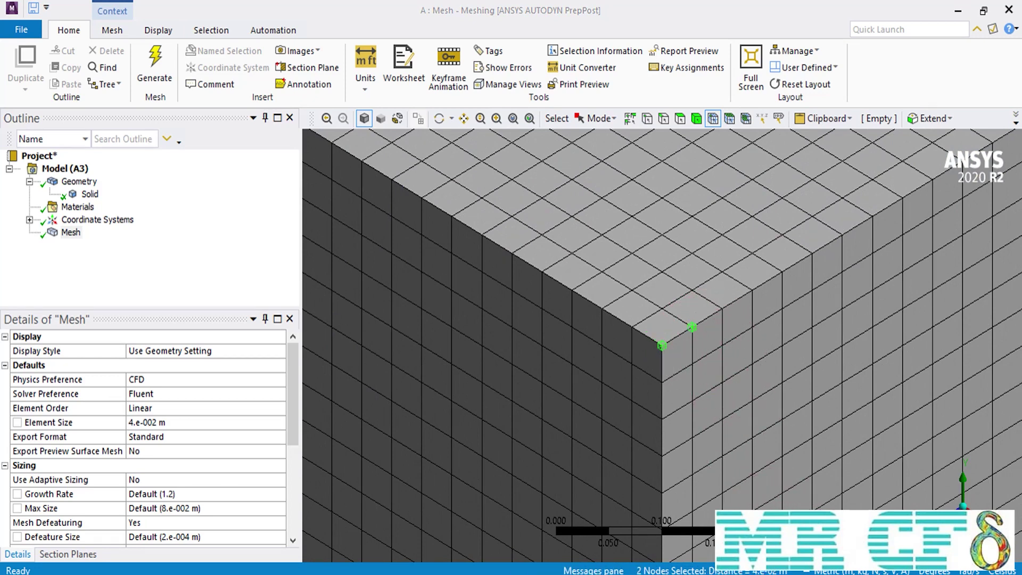
scroll(540, 210, down, 3)
click(515, 119)
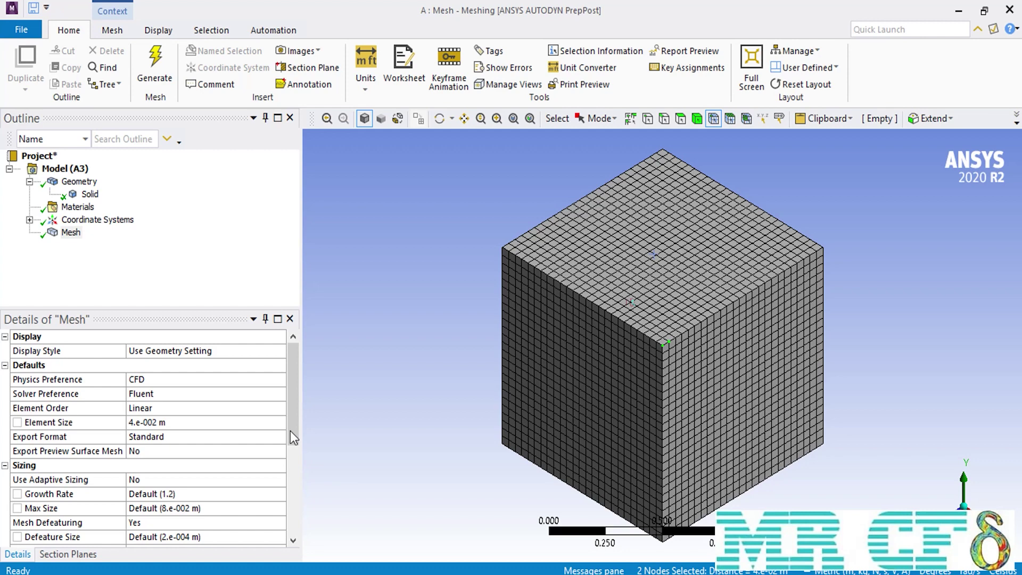
Step: Reset the Element Size to its default by entering 0 and regenerate the mesh
drag(294, 437, 296, 487)
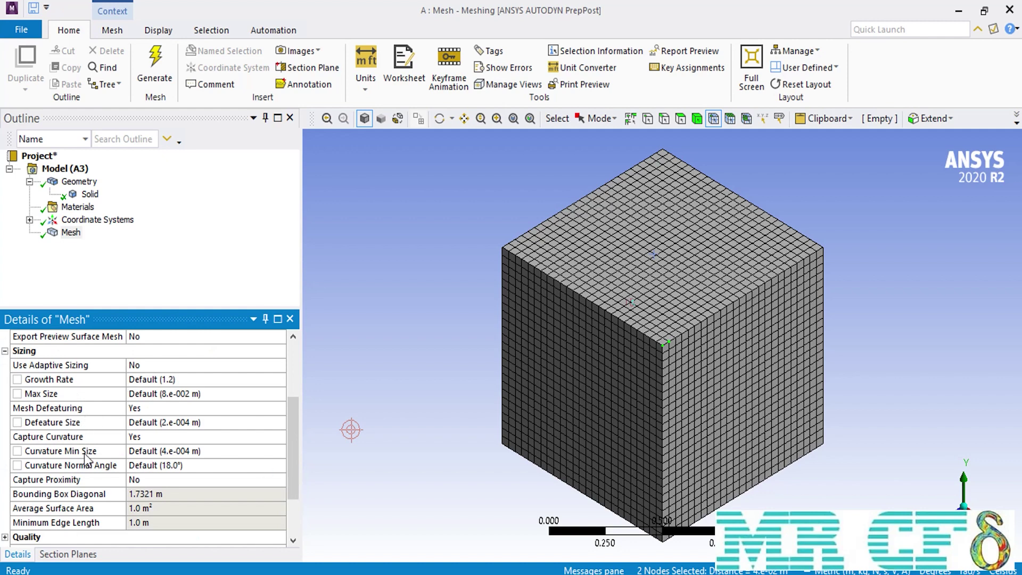
drag(291, 442, 292, 414)
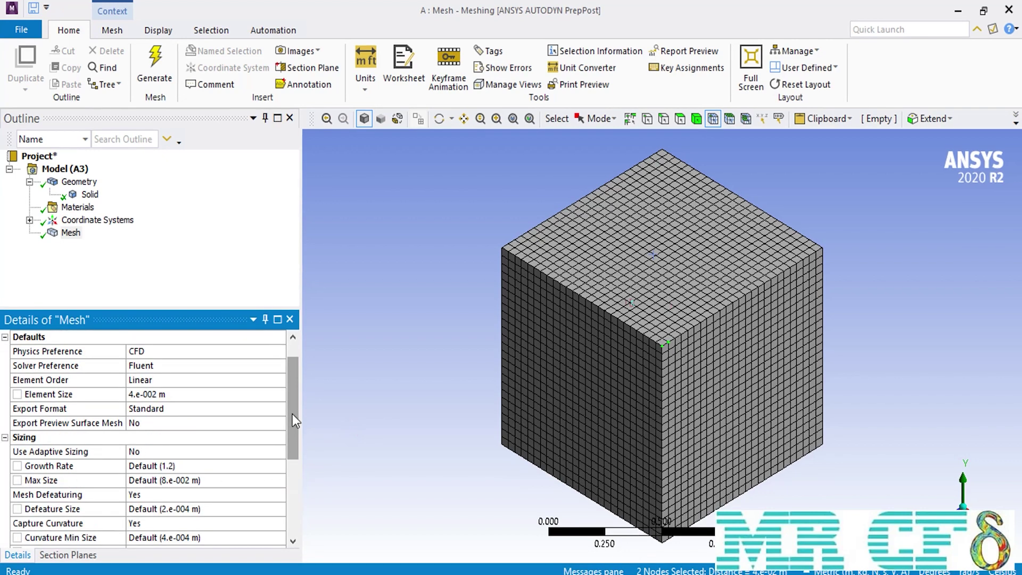
click(199, 388)
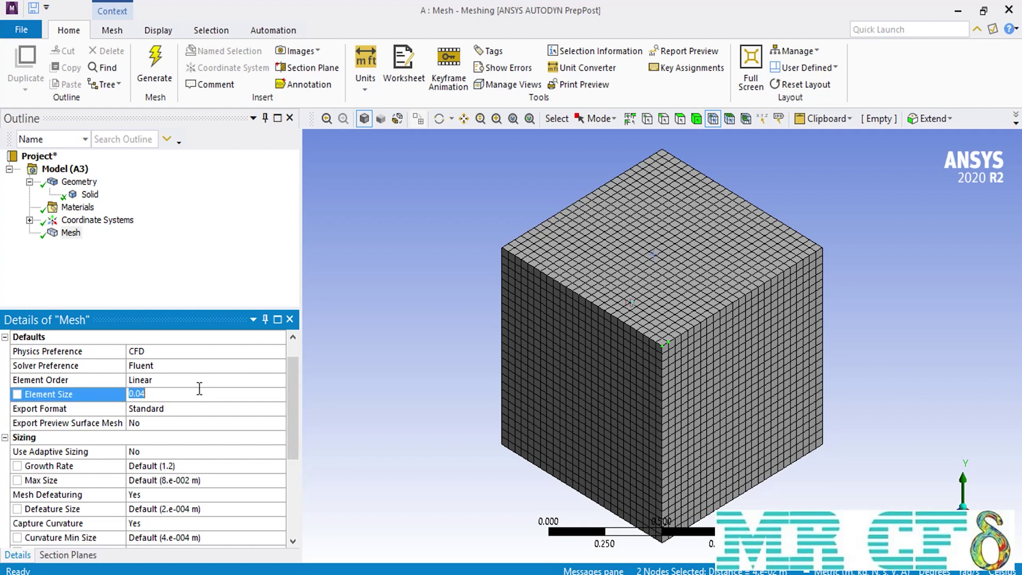
text(0)
click(117, 289)
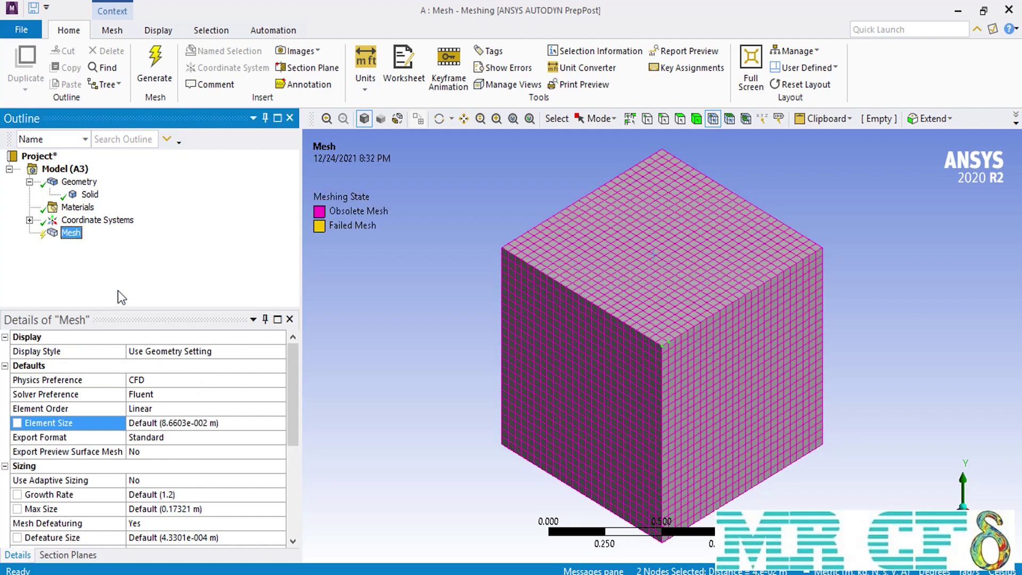
click(154, 80)
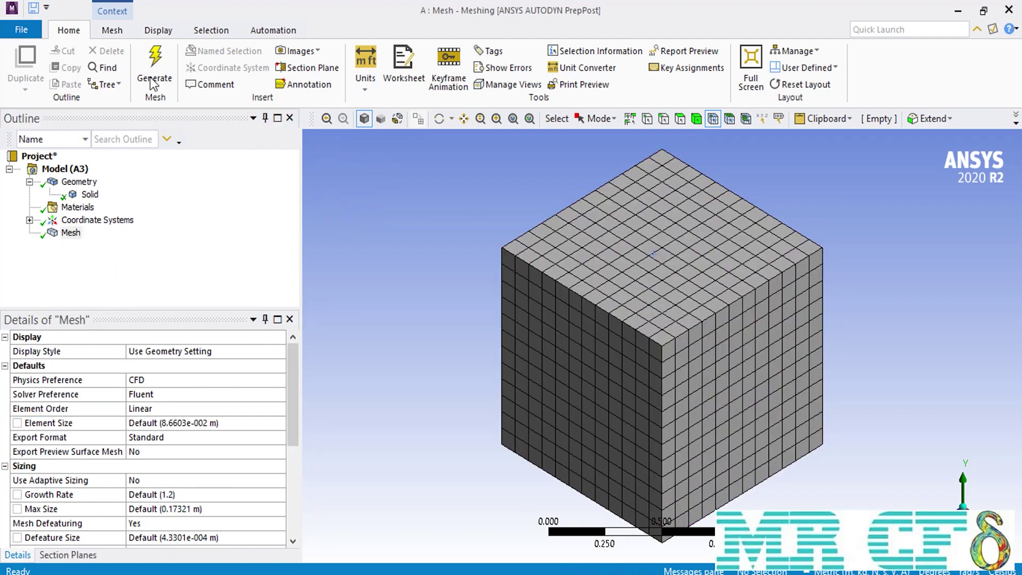